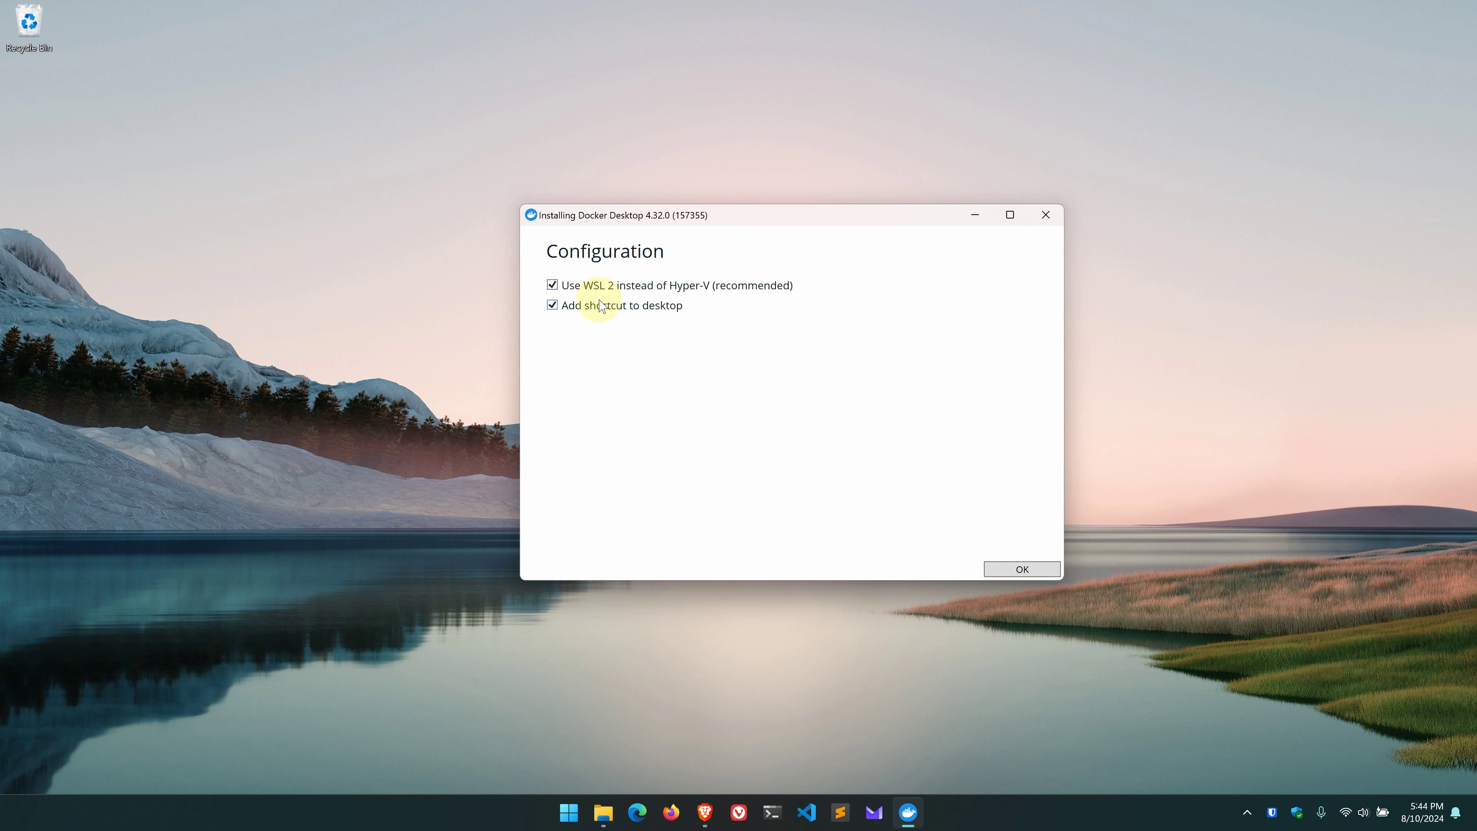
- Start the Docker Desktop installation with WSL 2 instead of Hyper-V and a desktop shortcut
left_click(1023, 570)
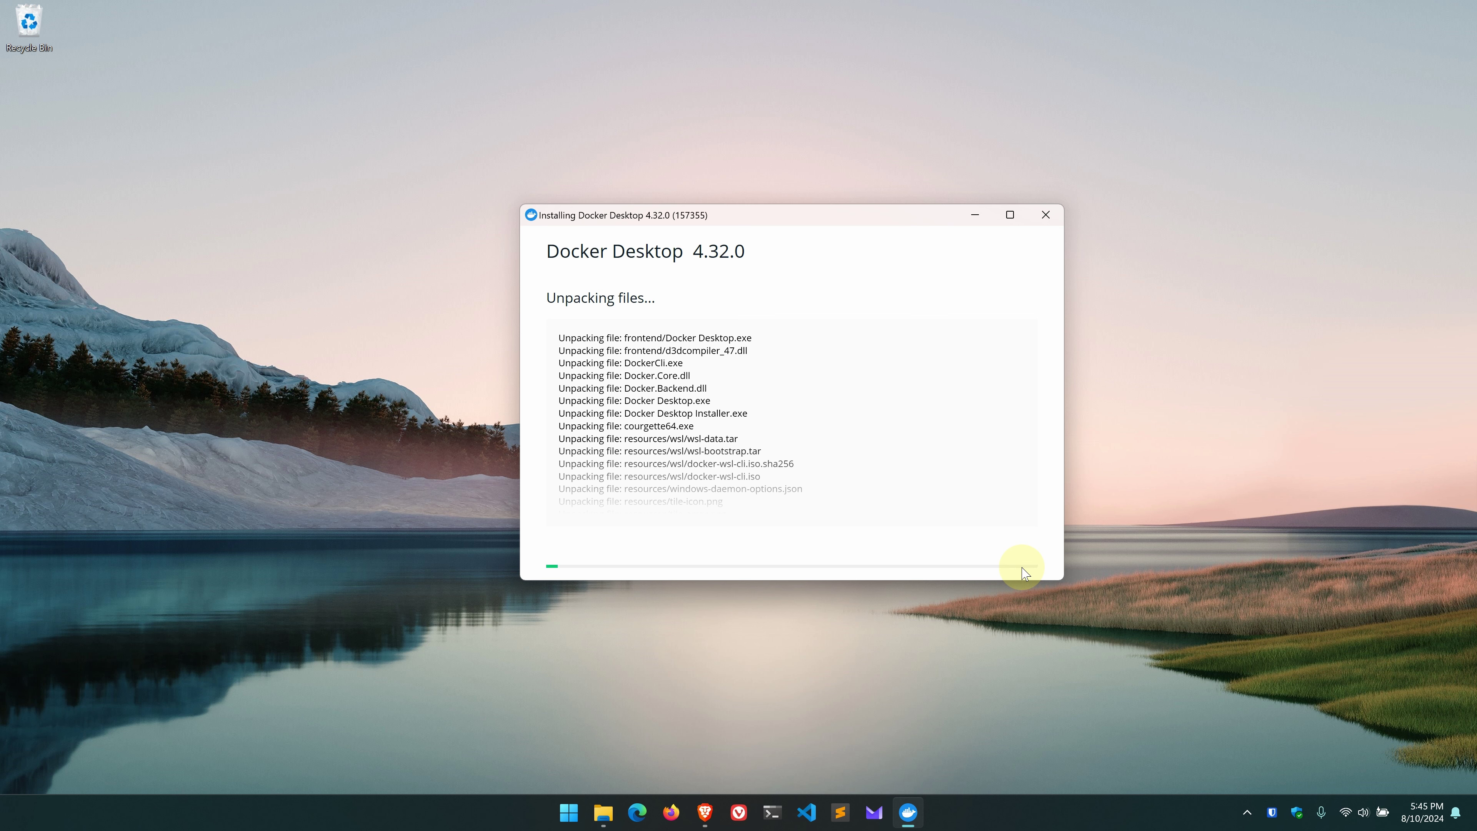
- Look up the Windows edition in the system's About settings, highlight it, and close Settings
key("super")
type("aboy")
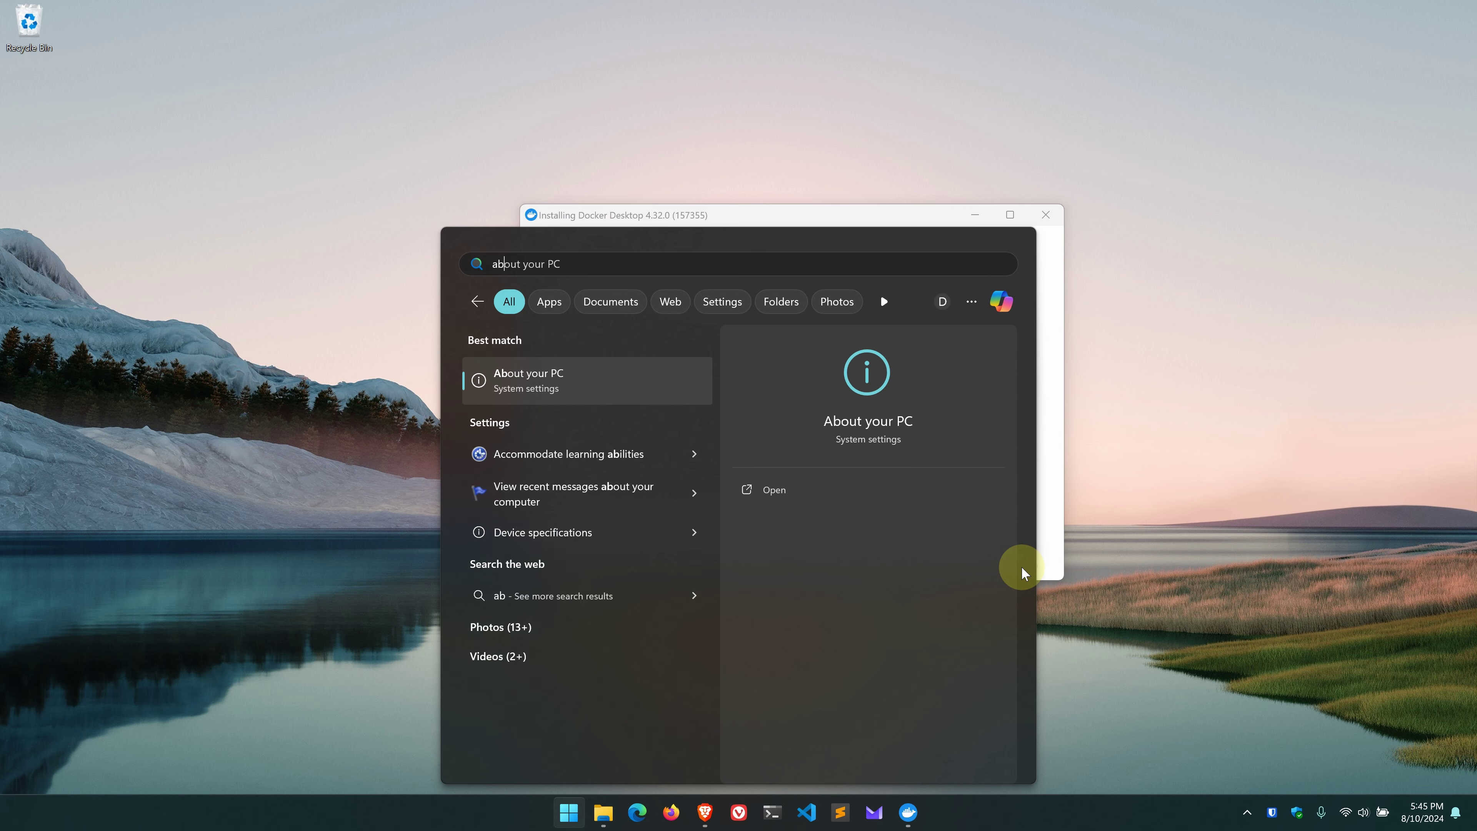
left_click(567, 380)
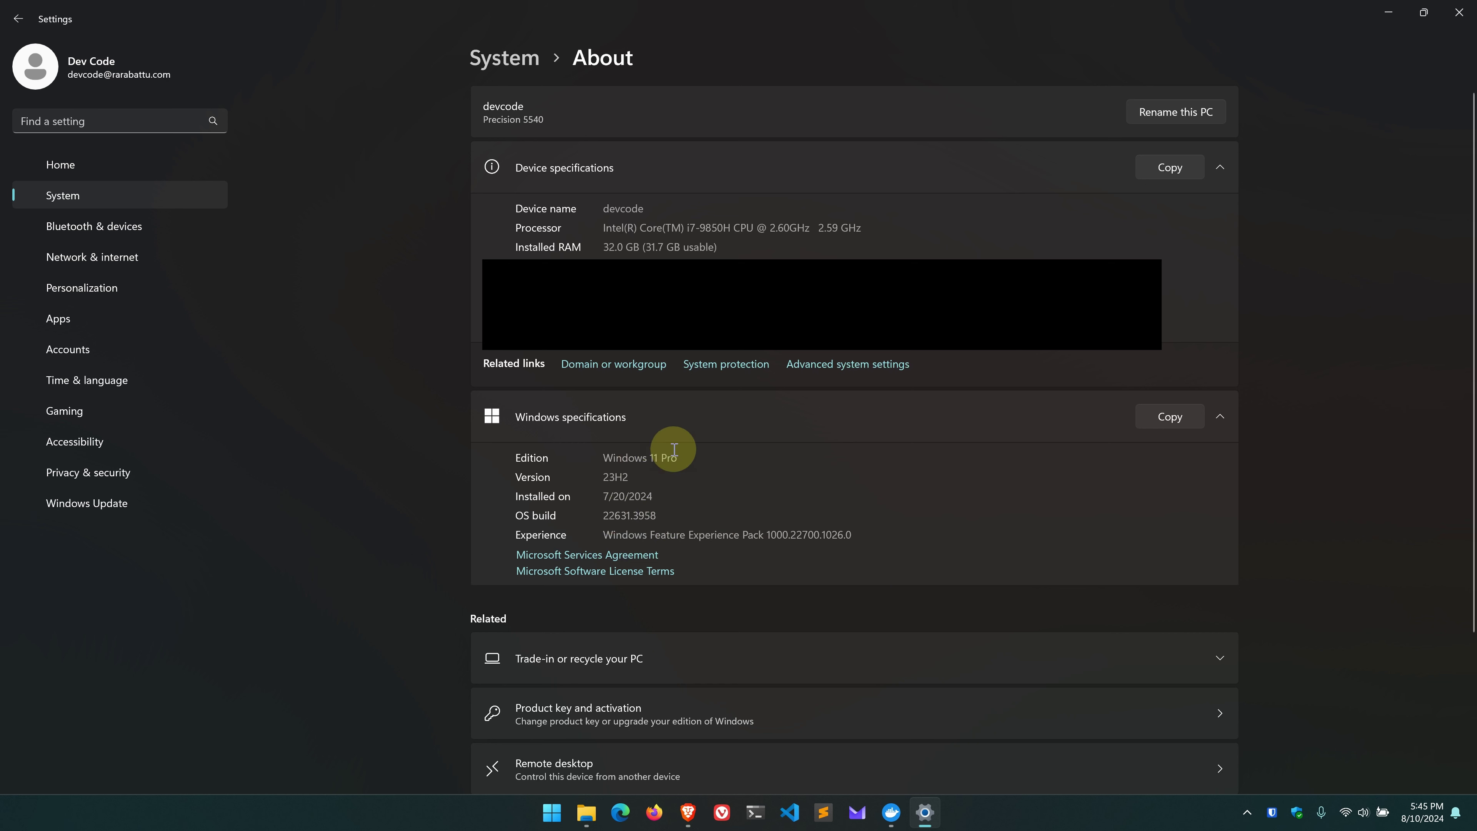
left_click_drag(686, 458, 599, 454)
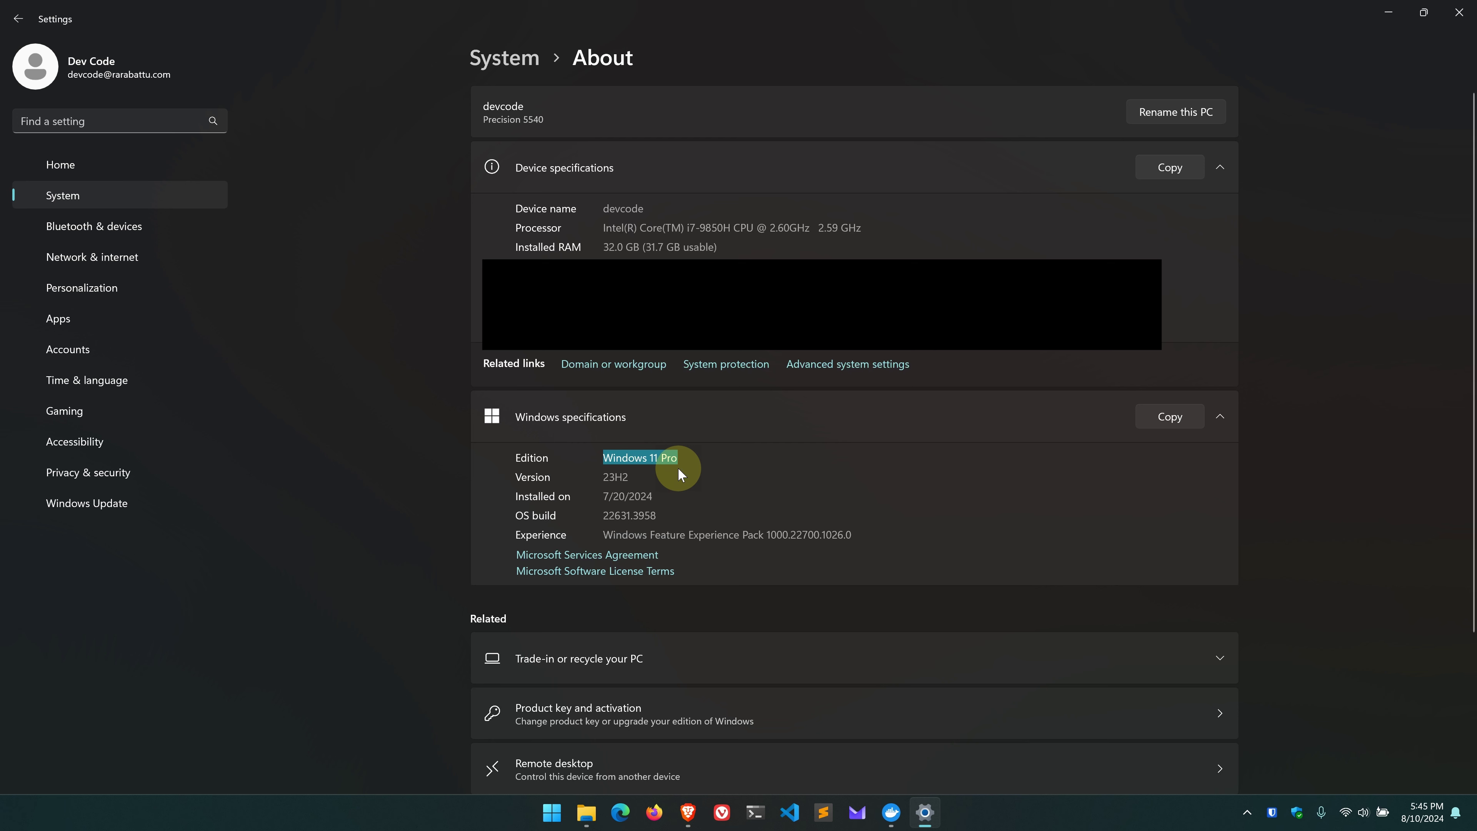
left_click(1457, 13)
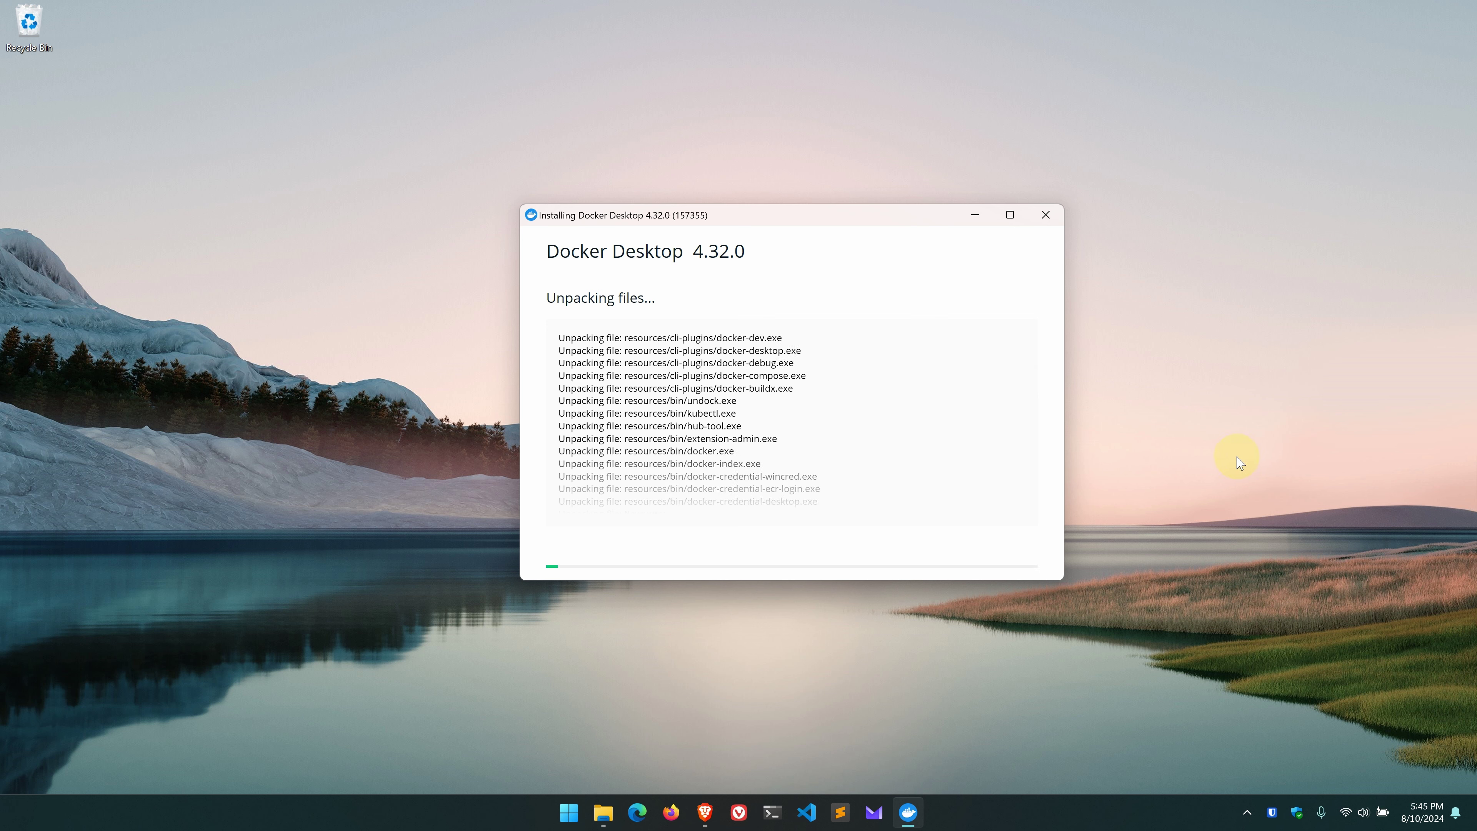
- Close the Docker Desktop installer and restart Windows to complete the installation
left_click_drag(801, 222, 735, 140)
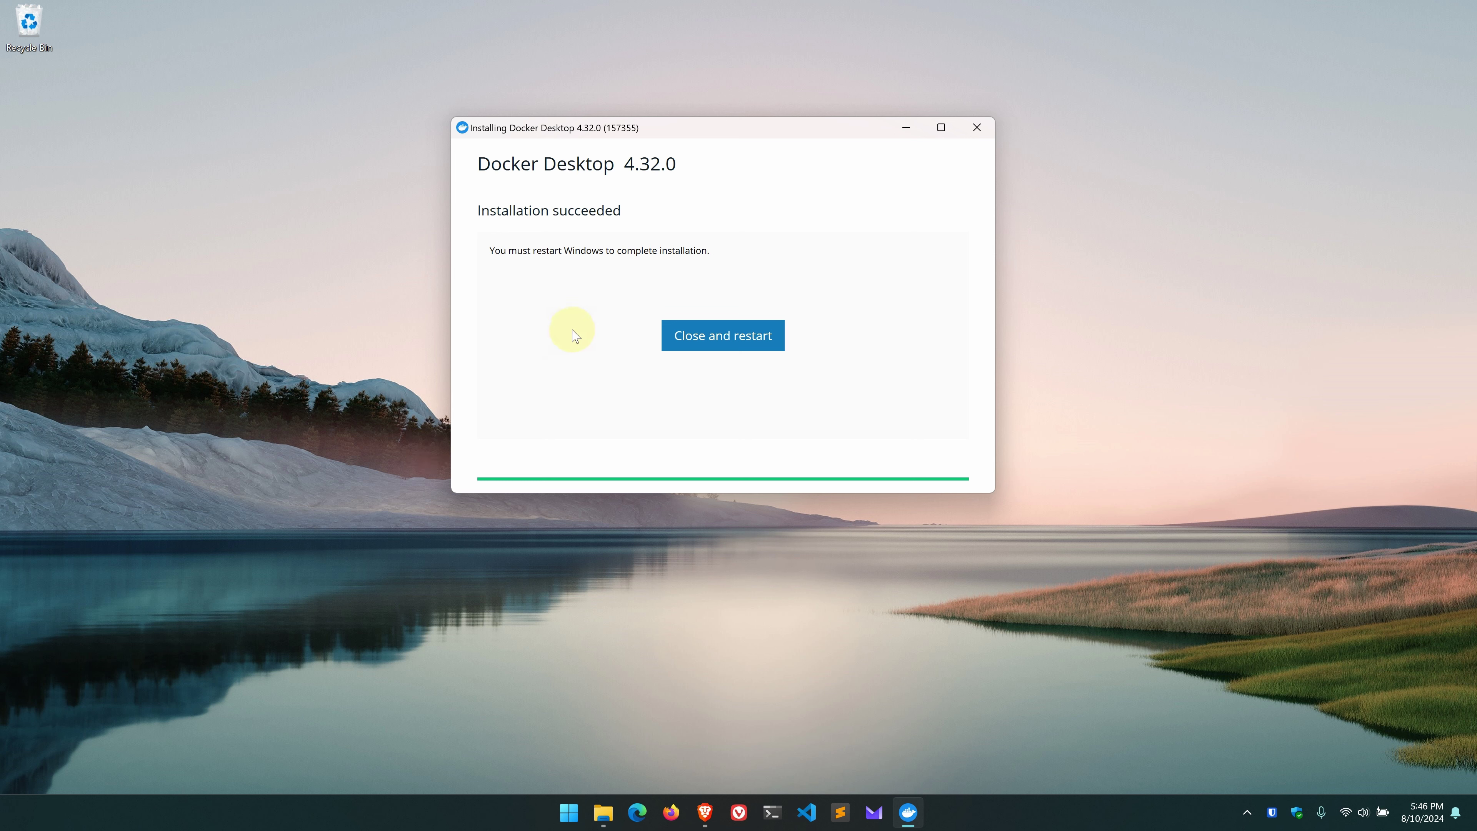
left_click(733, 346)
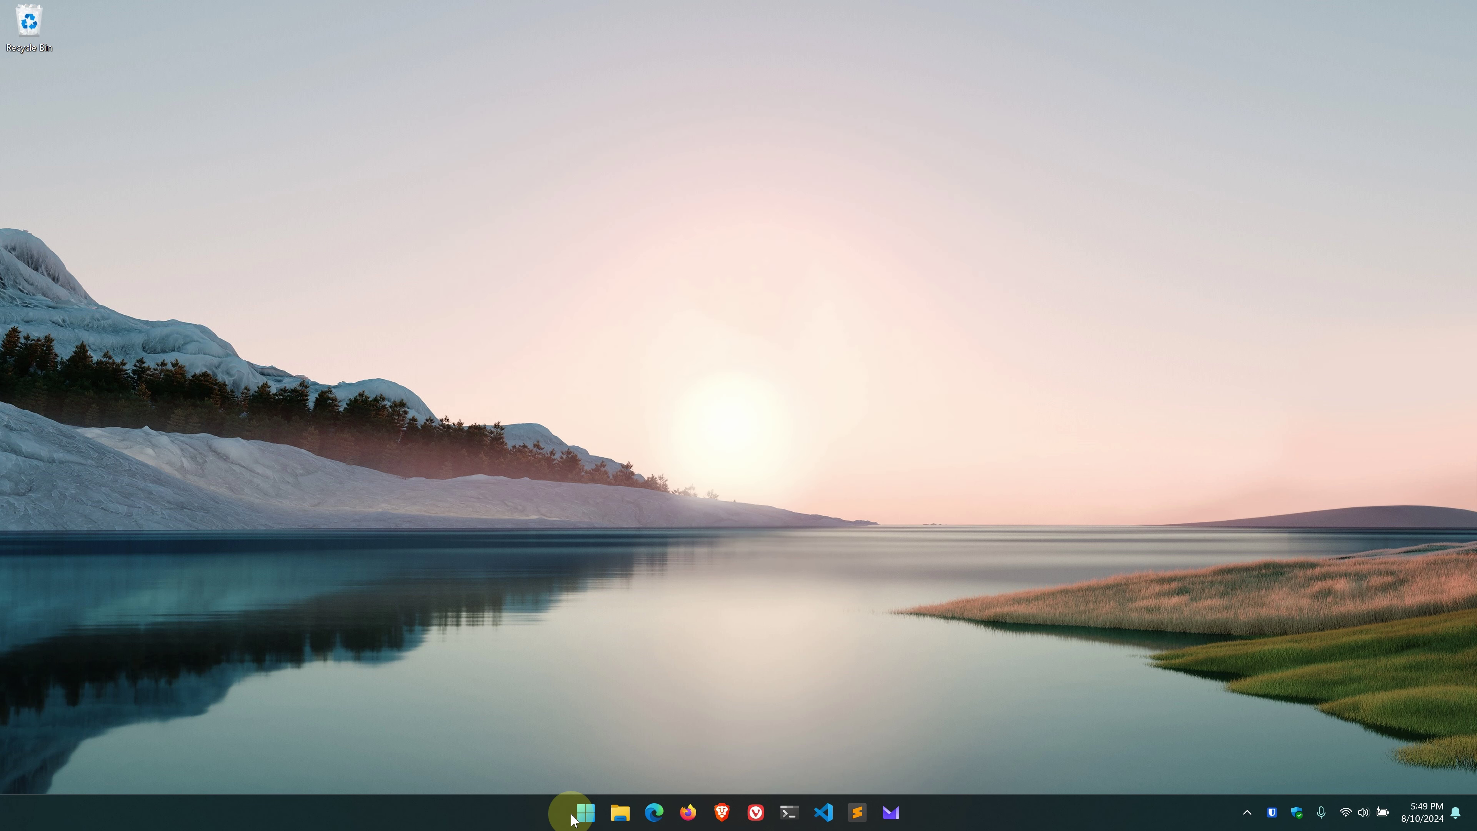
- Launch Docker Desktop as administrator and approve the elevation request
left_click(574, 816)
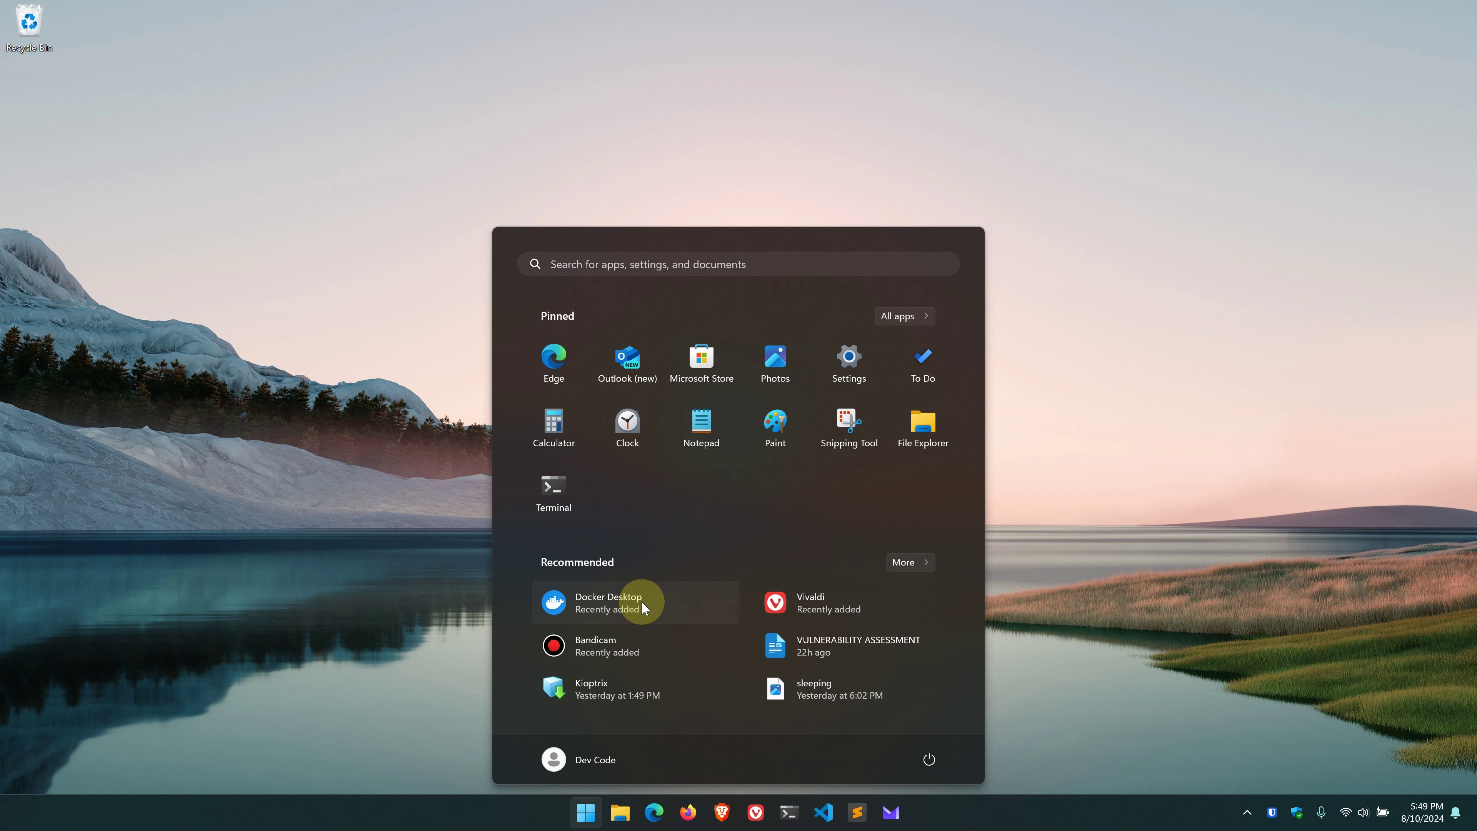
right_click(642, 601)
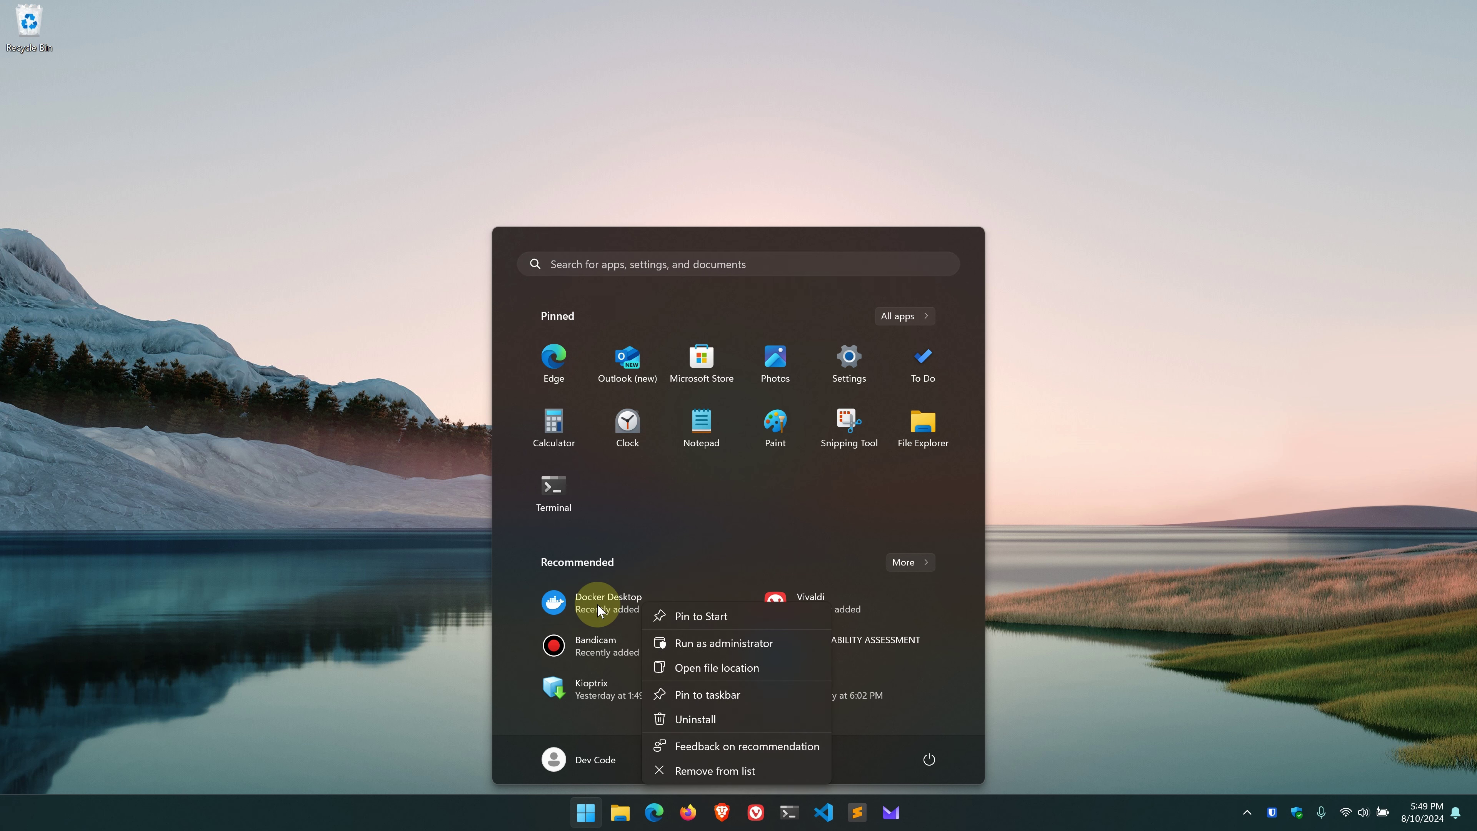
left_click(724, 640)
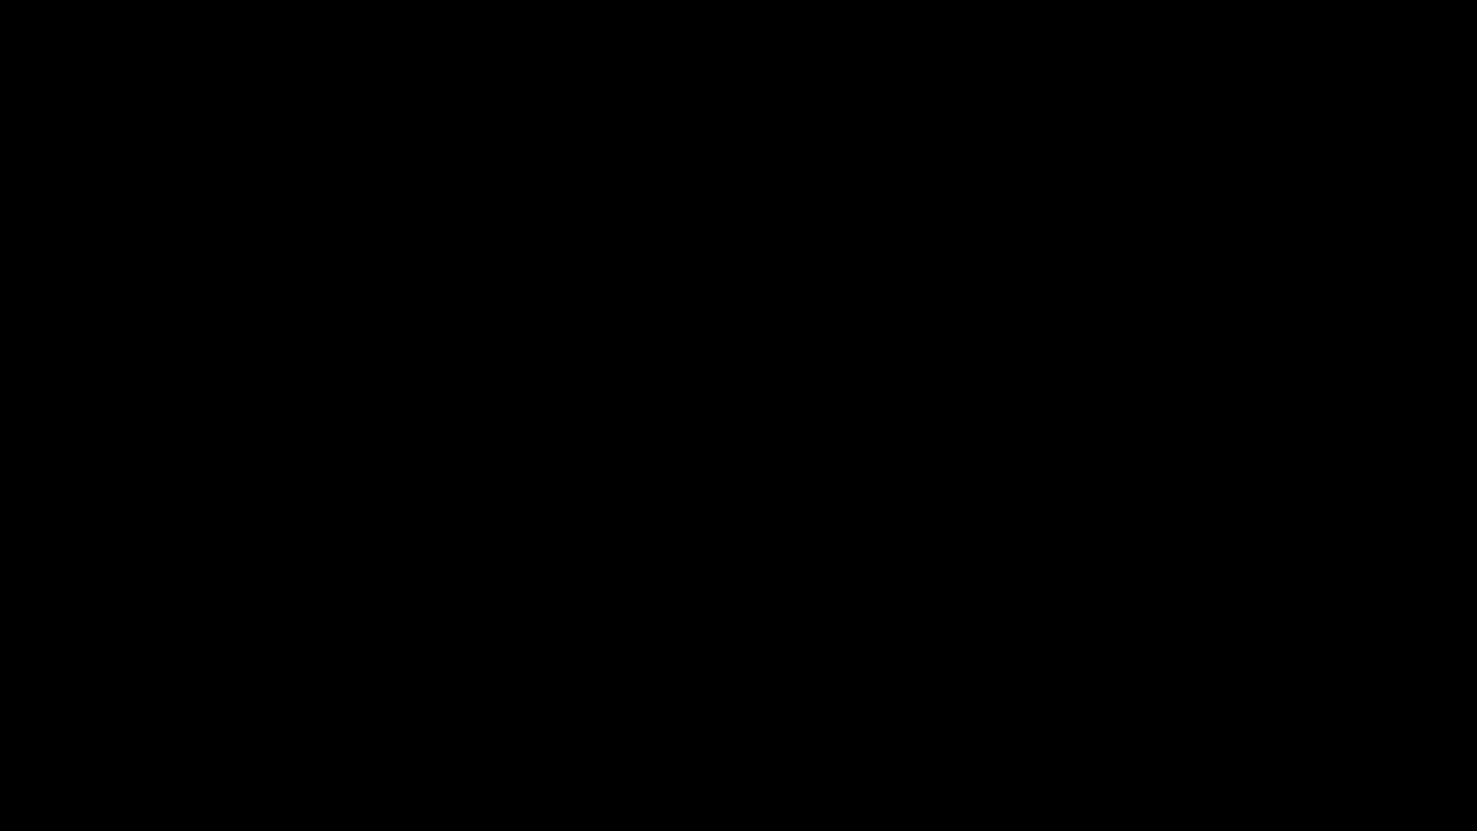
left_click(719, 568)
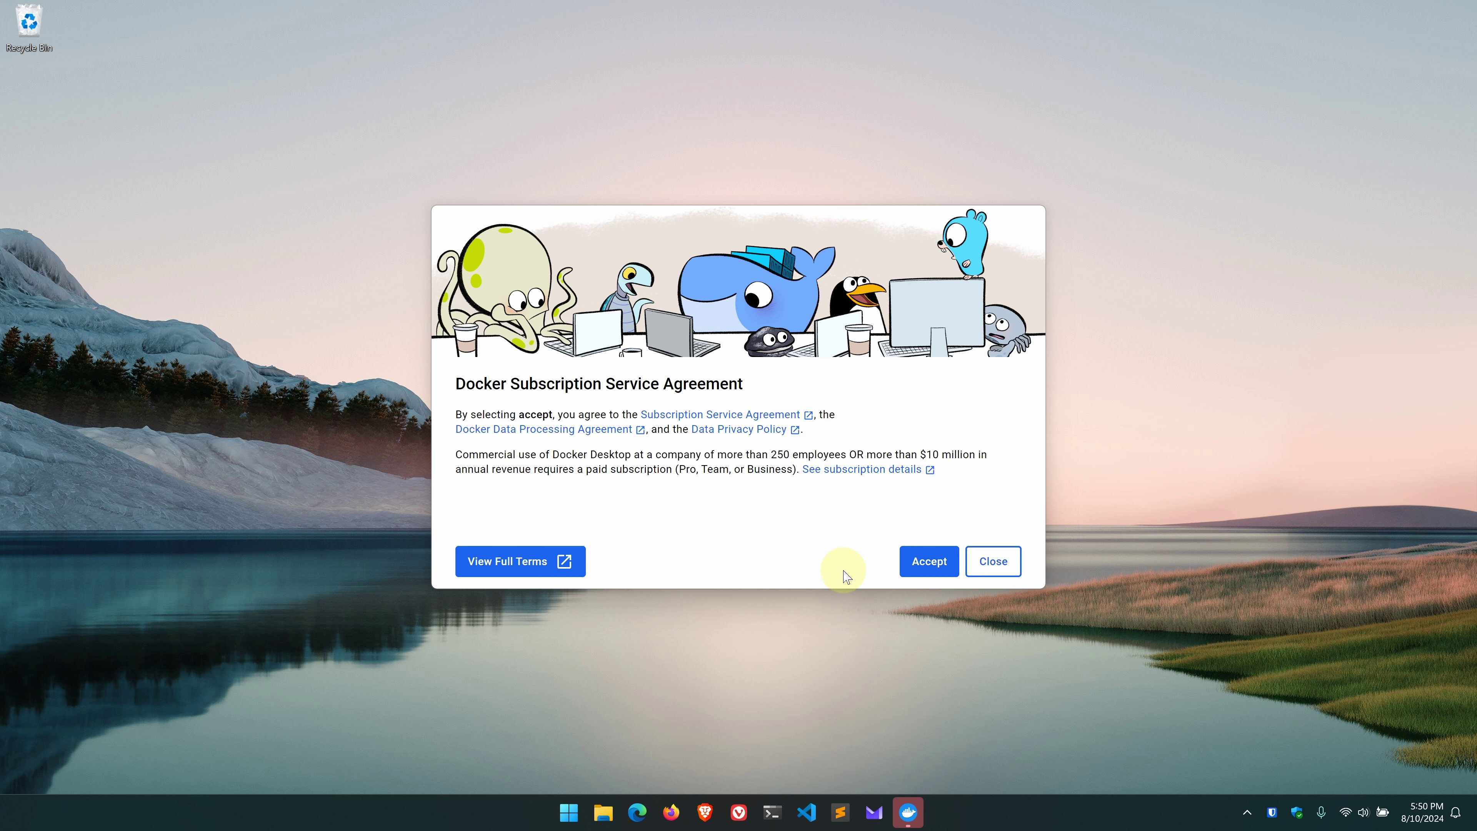
- Accept the Docker Subscription Service Agreement and finish the setup with the recommended settings
left_click(930, 562)
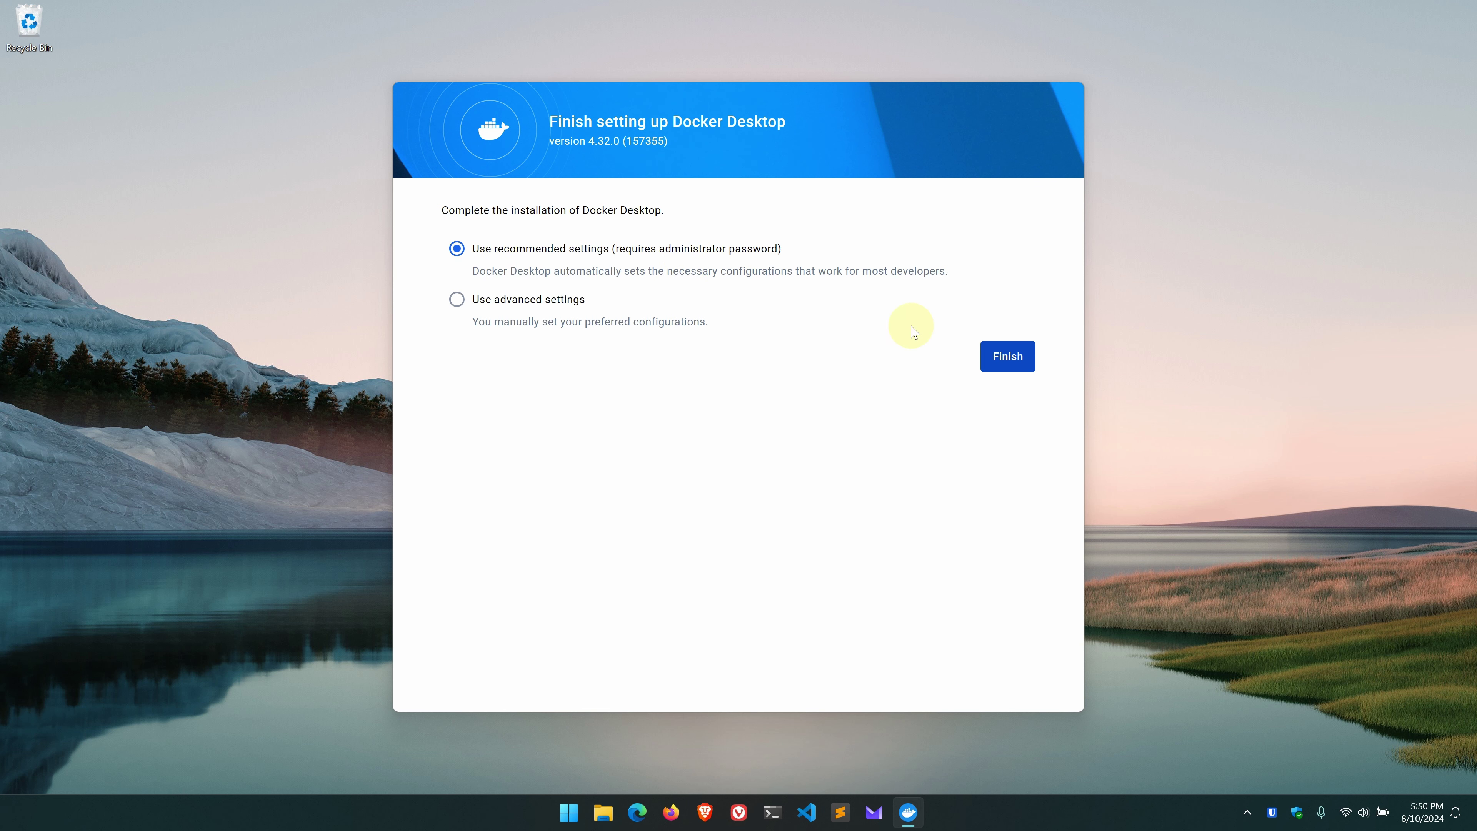
left_click(1008, 364)
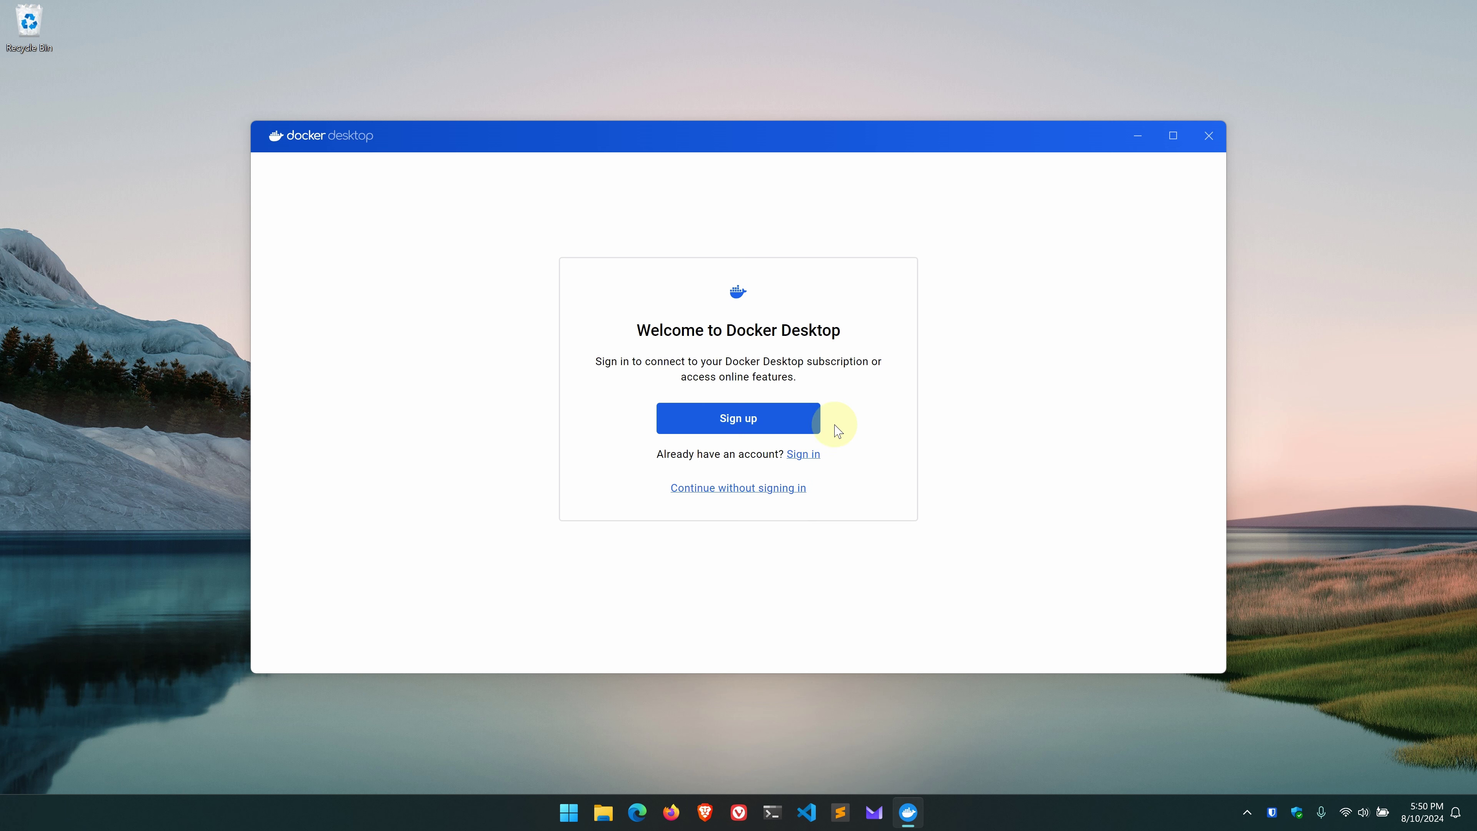
- Continue without signing in and skip the welcome survey, dismissing the multi-platform image support notice
left_click(745, 497)
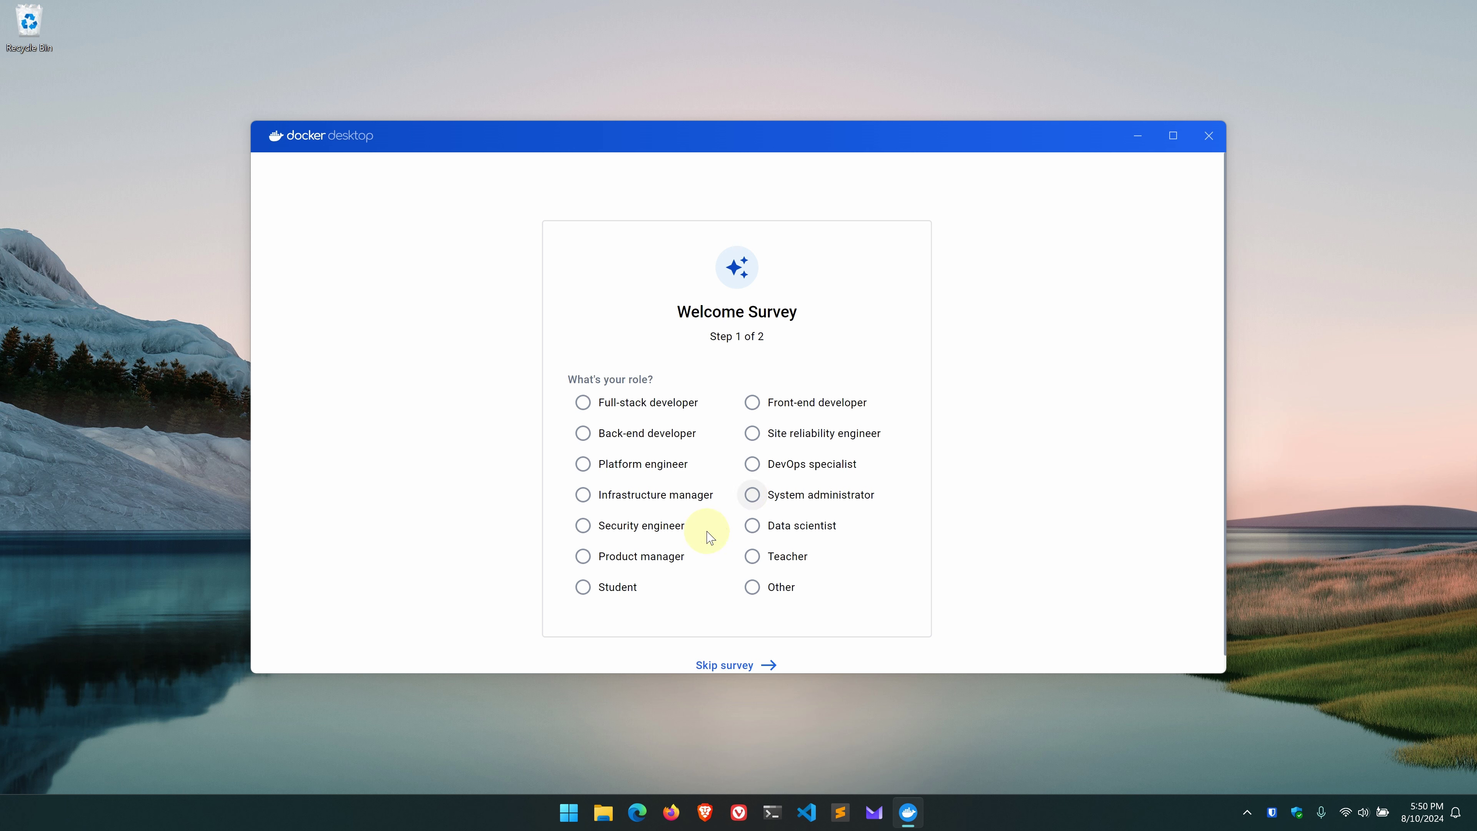
left_click(744, 665)
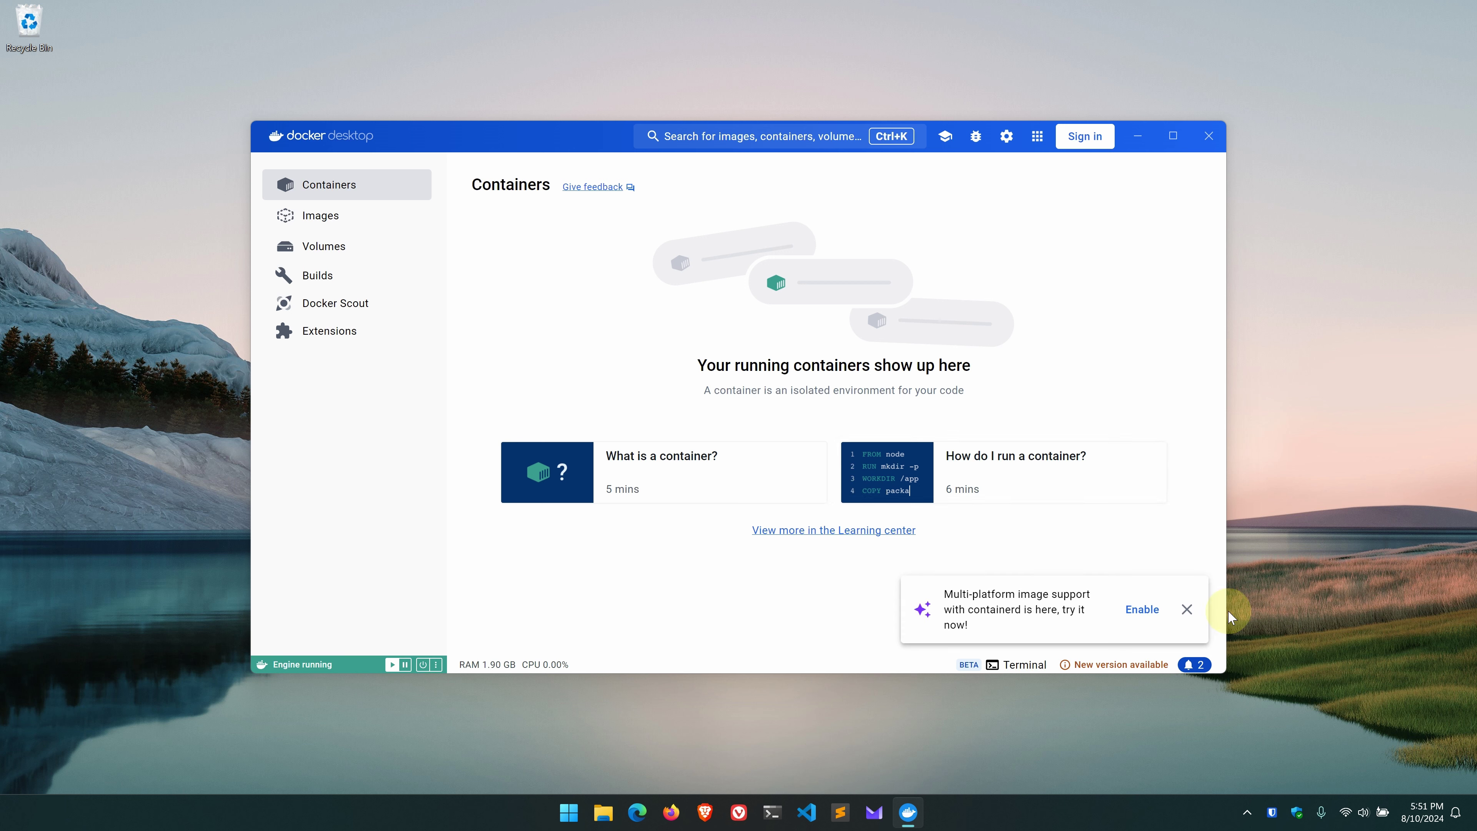
left_click(1187, 609)
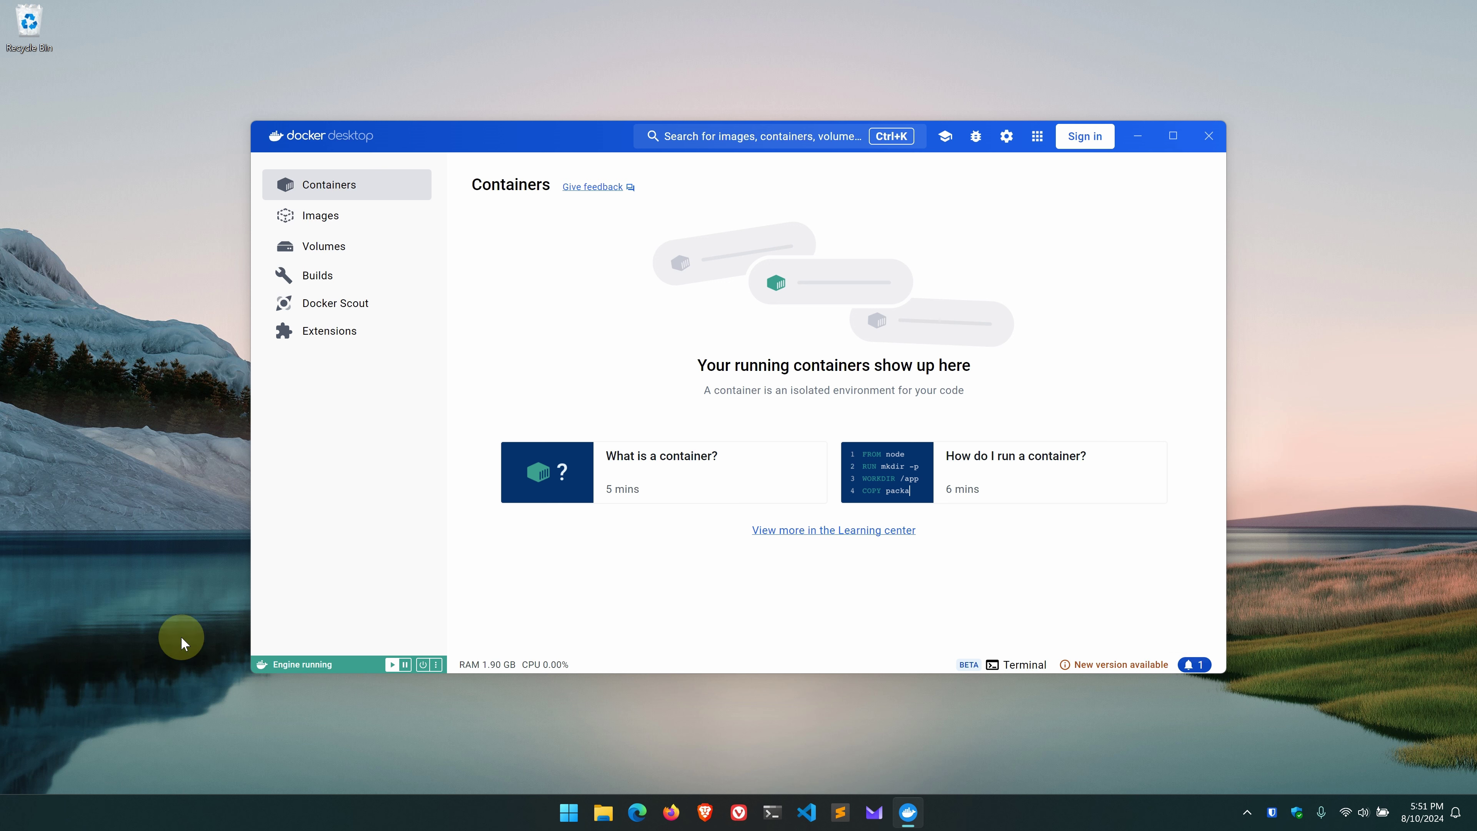
- Look through the Images, Volumes and Builds pages and return to the Containers page
left_click(348, 215)
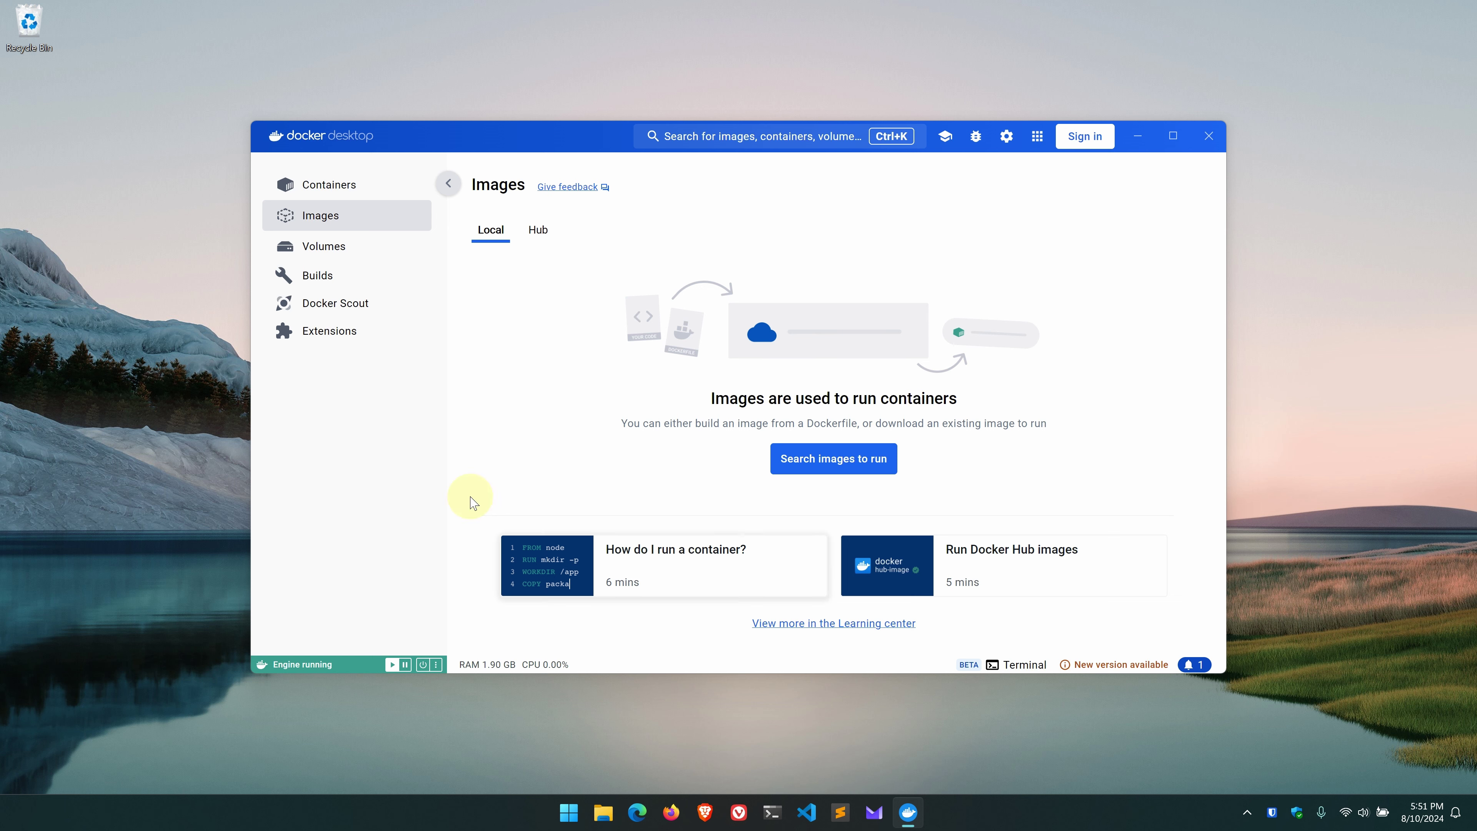
left_click(353, 254)
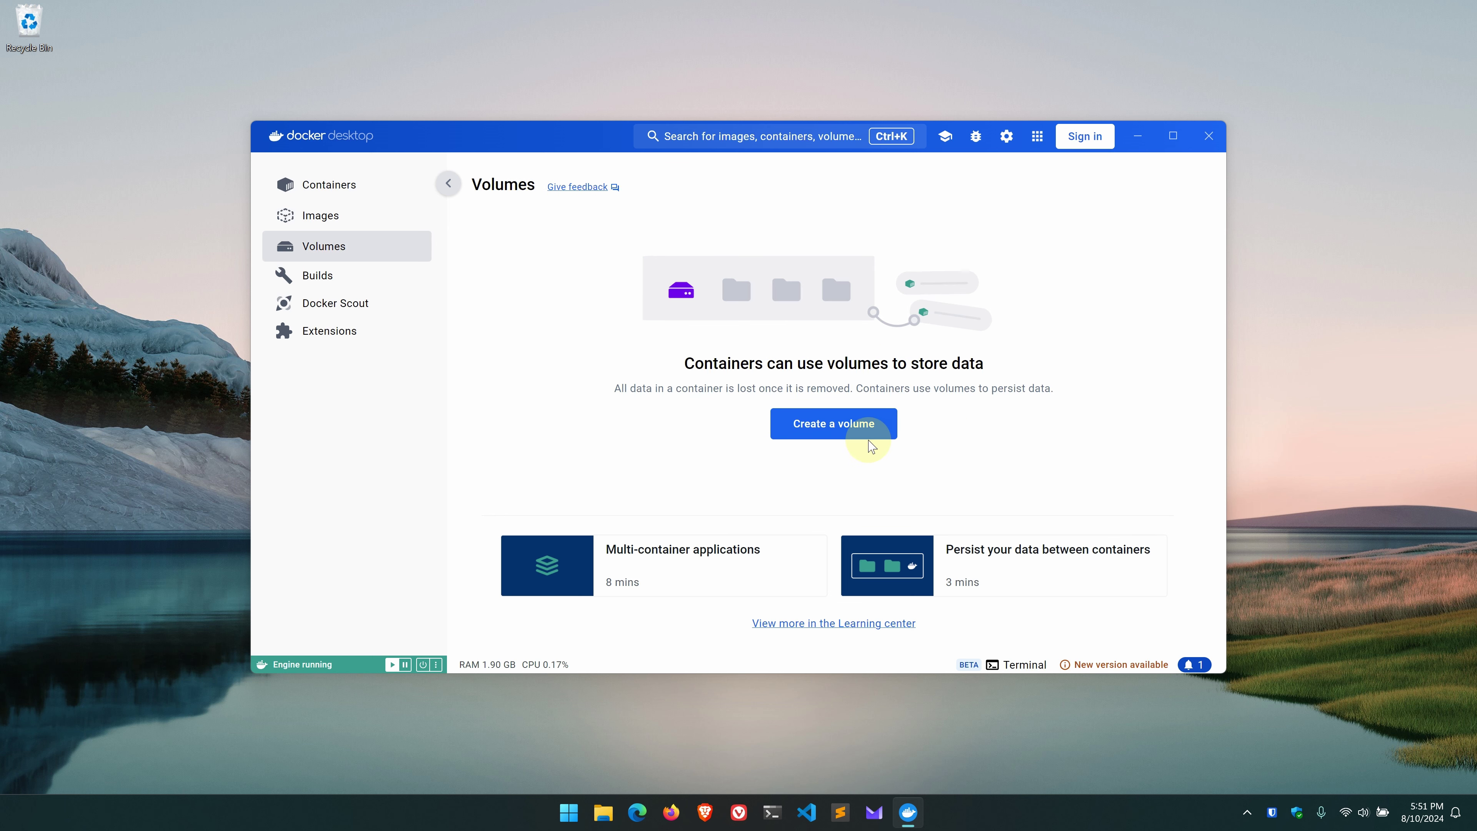
left_click(326, 275)
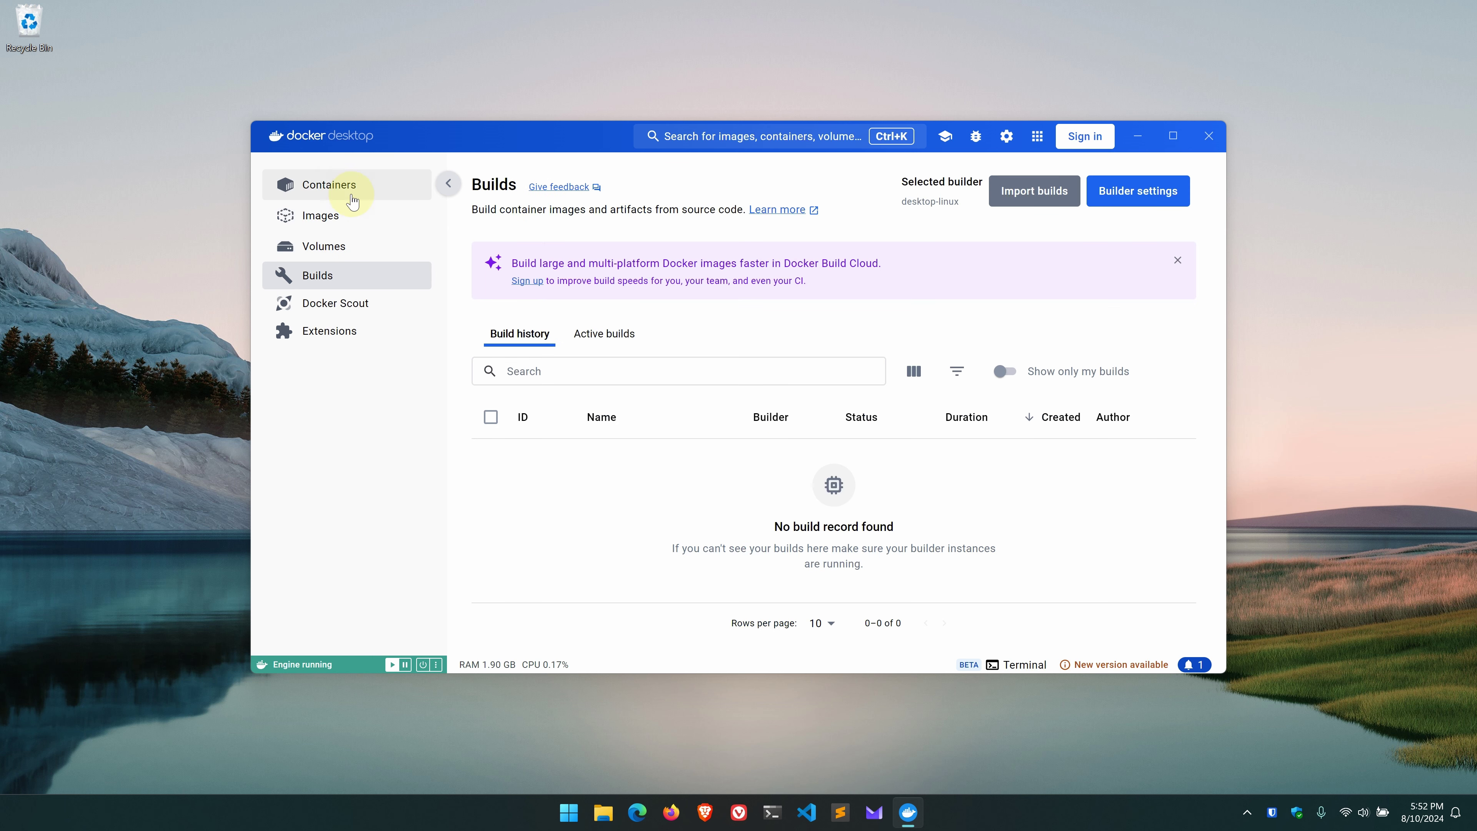
left_click(353, 195)
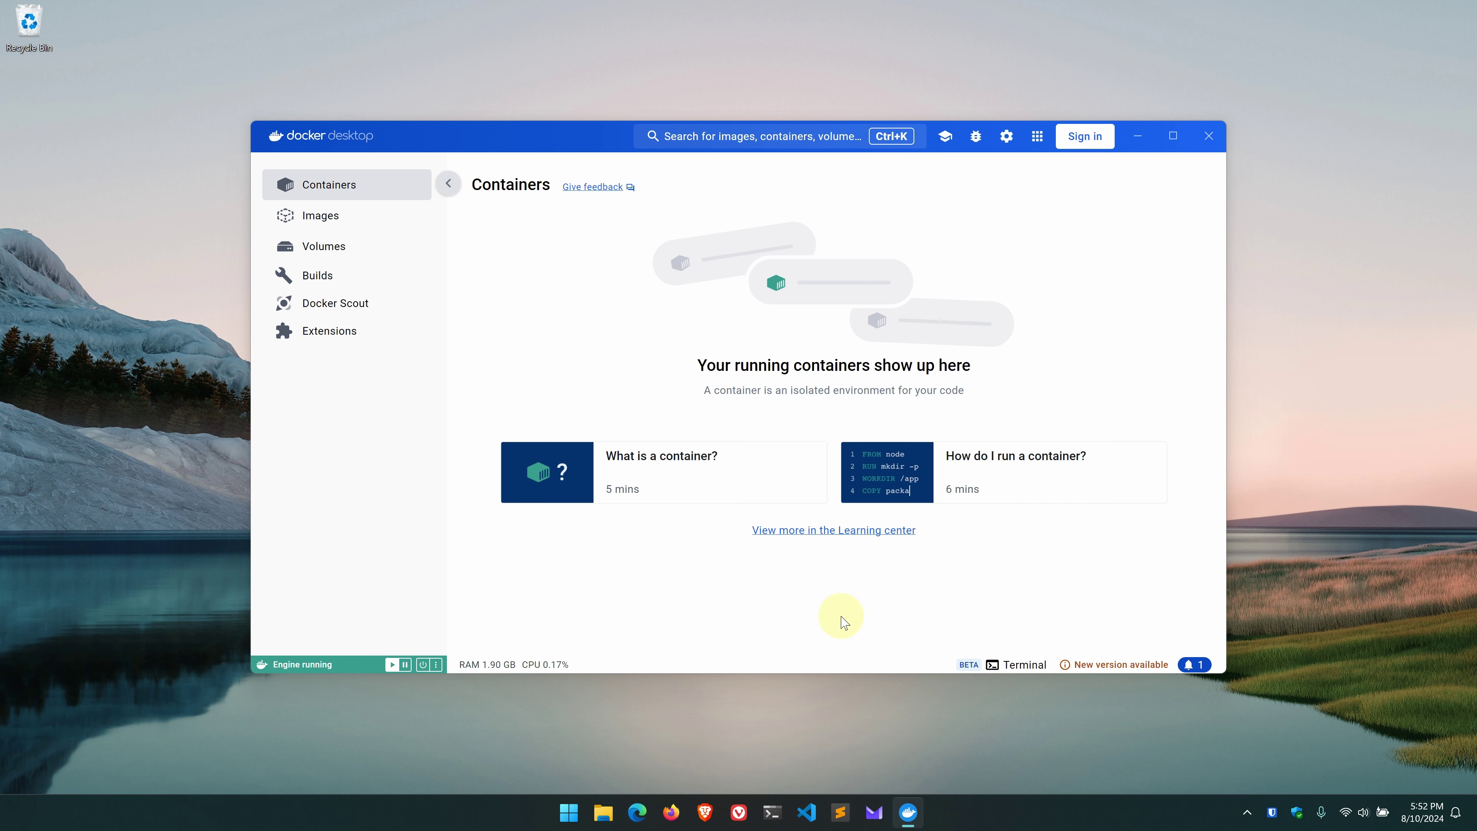
- Try to list the running containers with "docker ps" in a non-elevated PowerShell terminal, and close the terminal
left_click(772, 815)
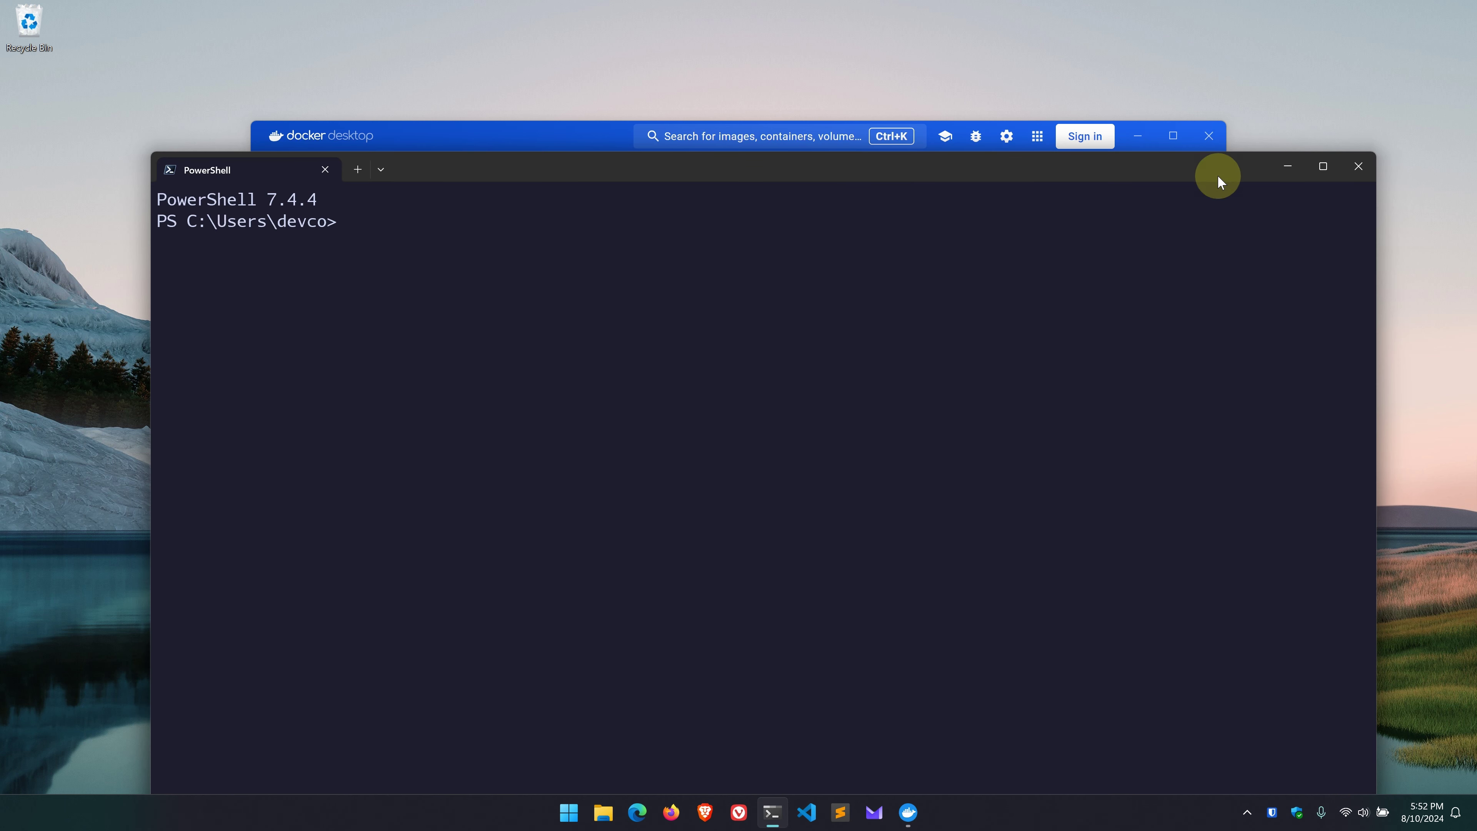
double_click(1211, 174)
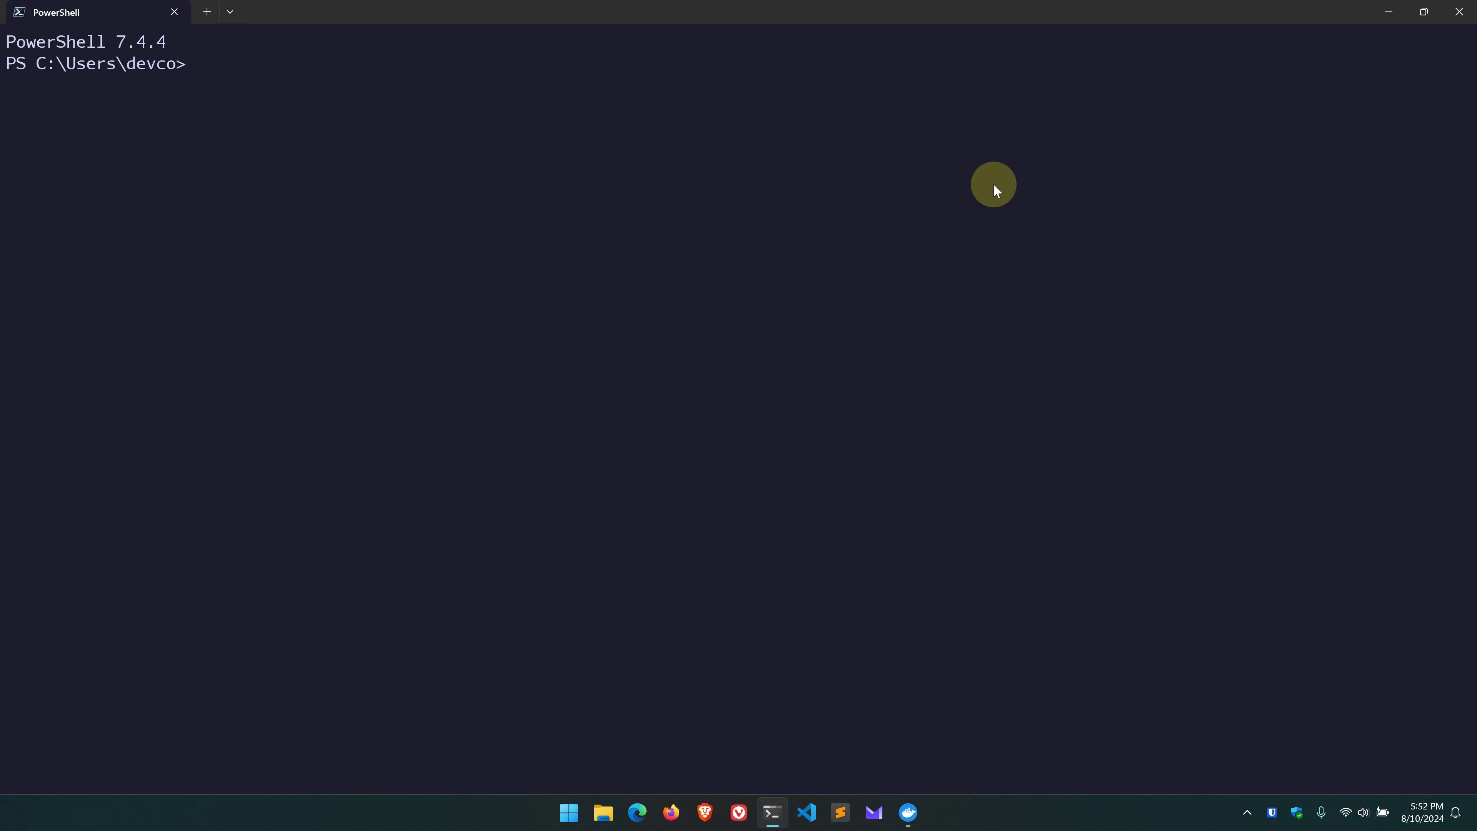
type("docker ps")
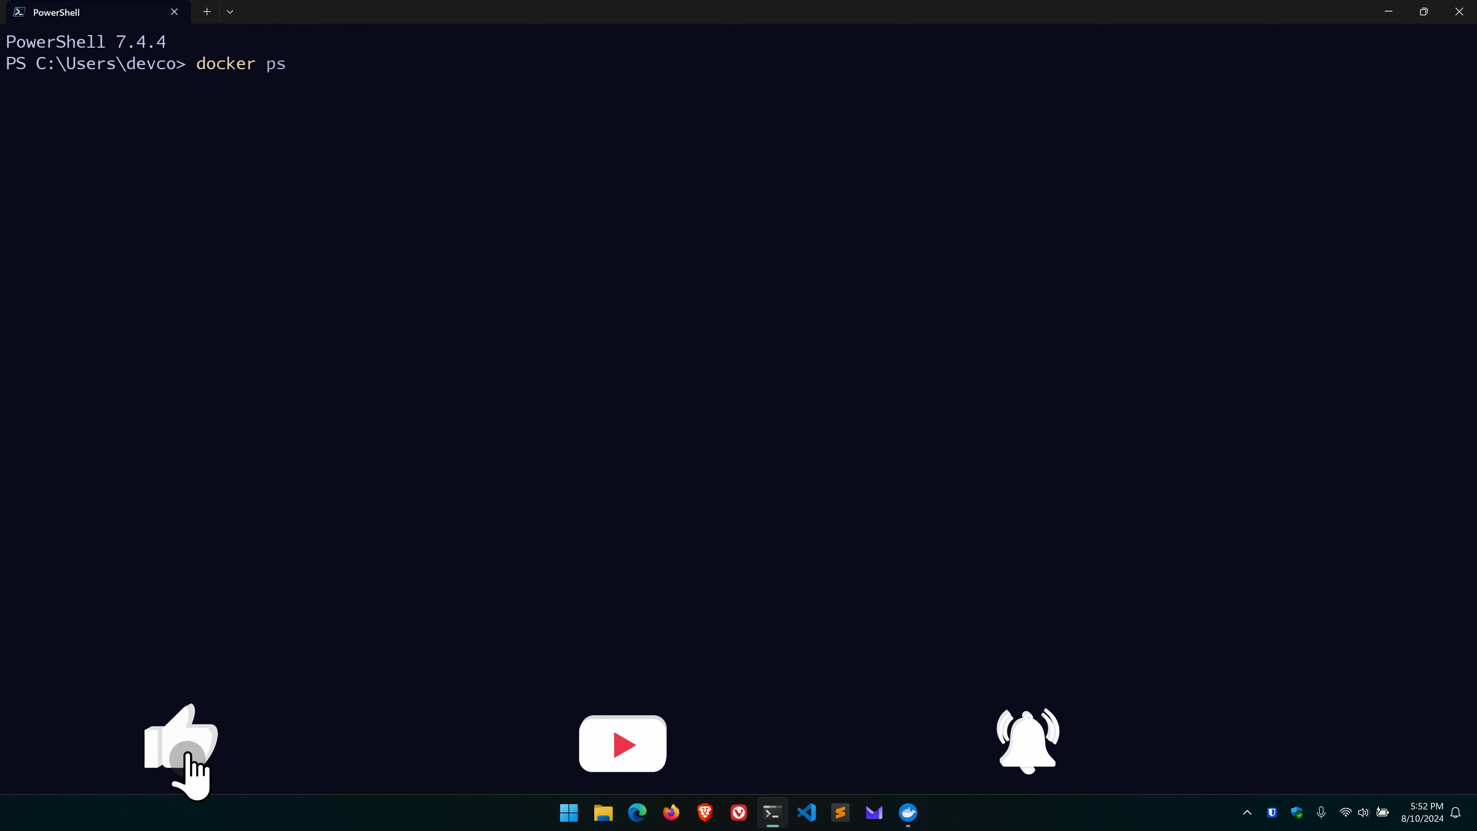
key("Return")
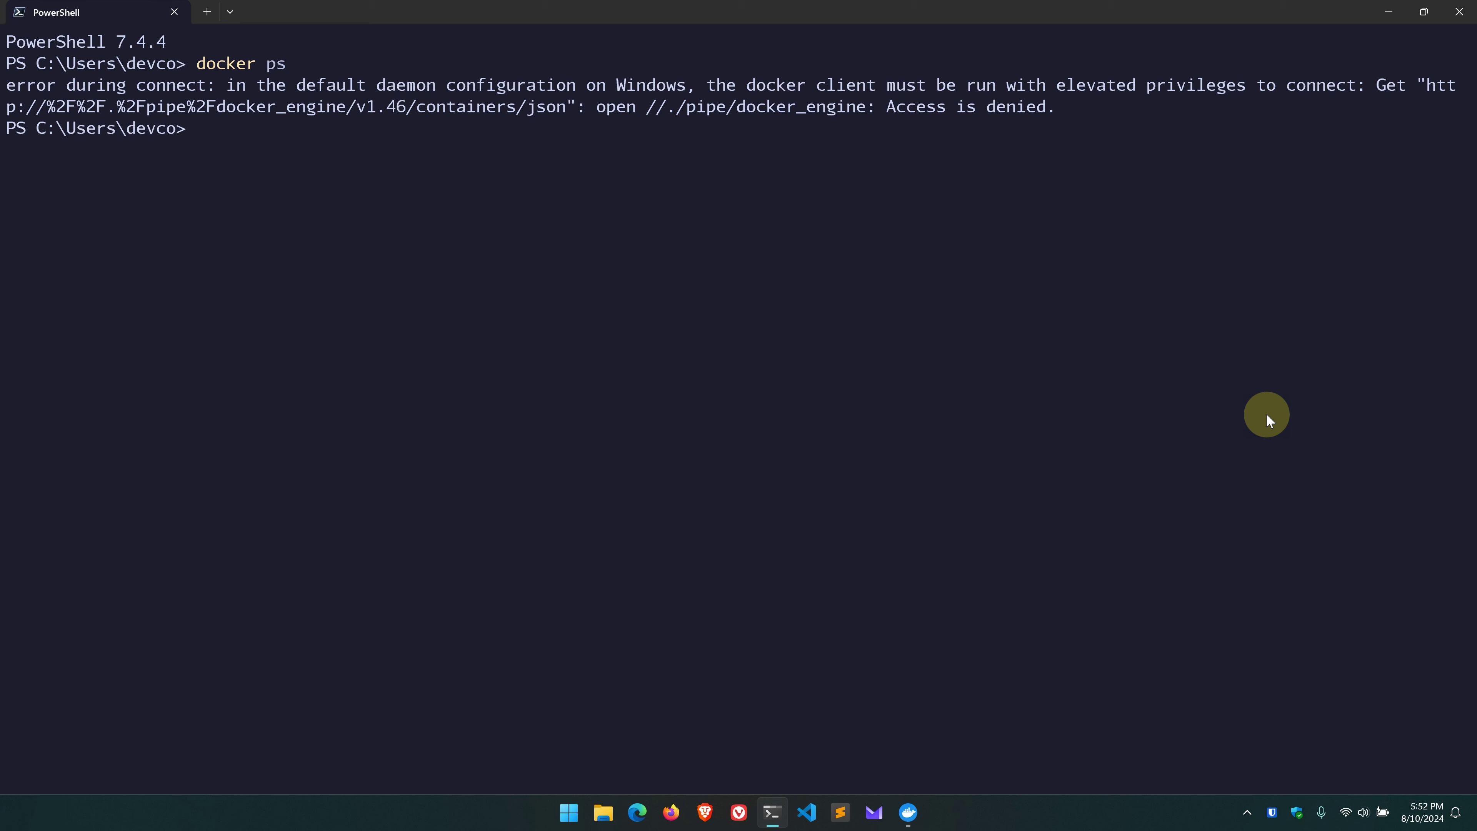
left_click(1462, 17)
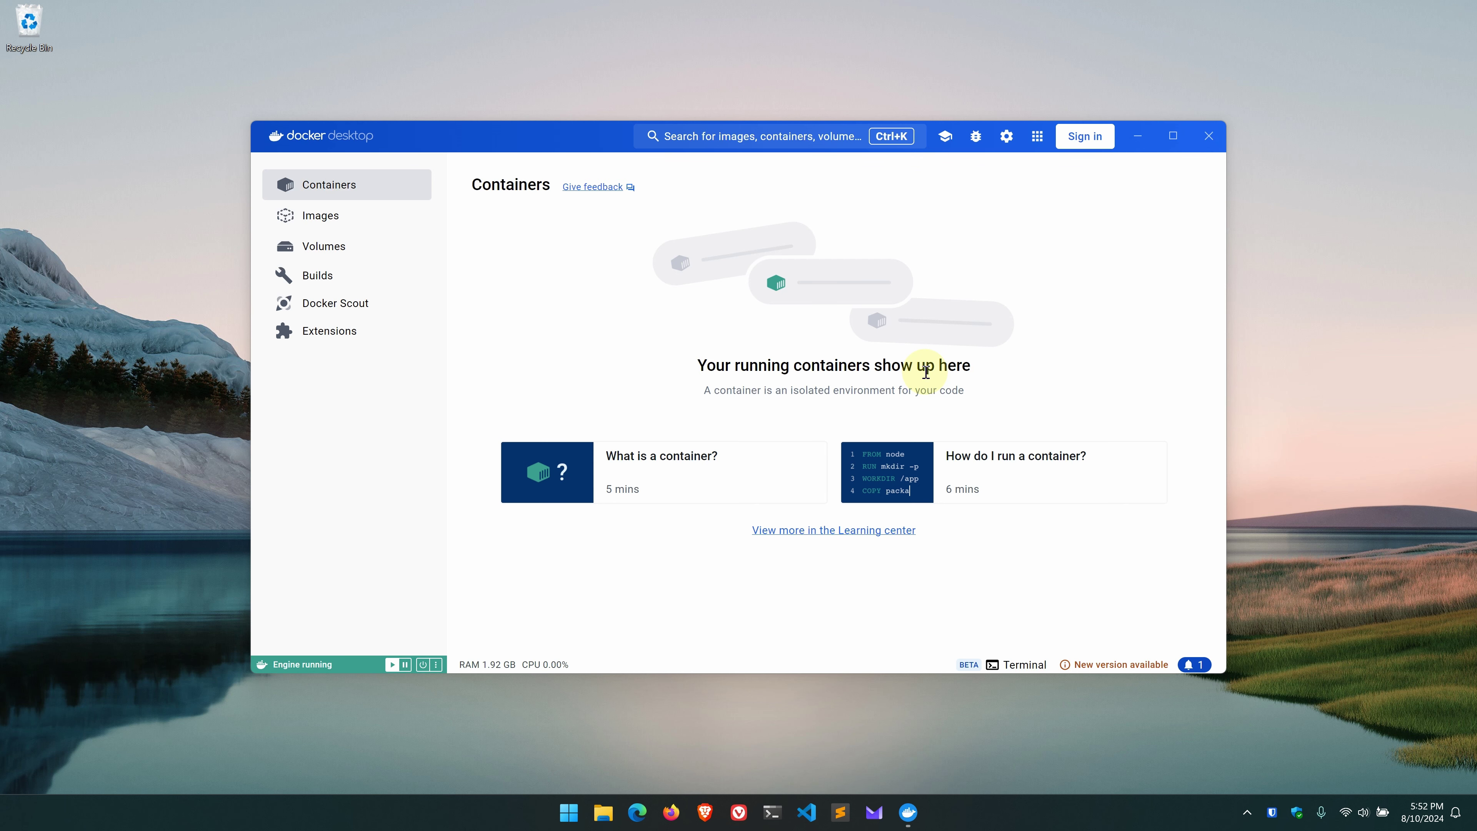
- Open Terminal as administrator and maximize its window
key("super")
type("ter")
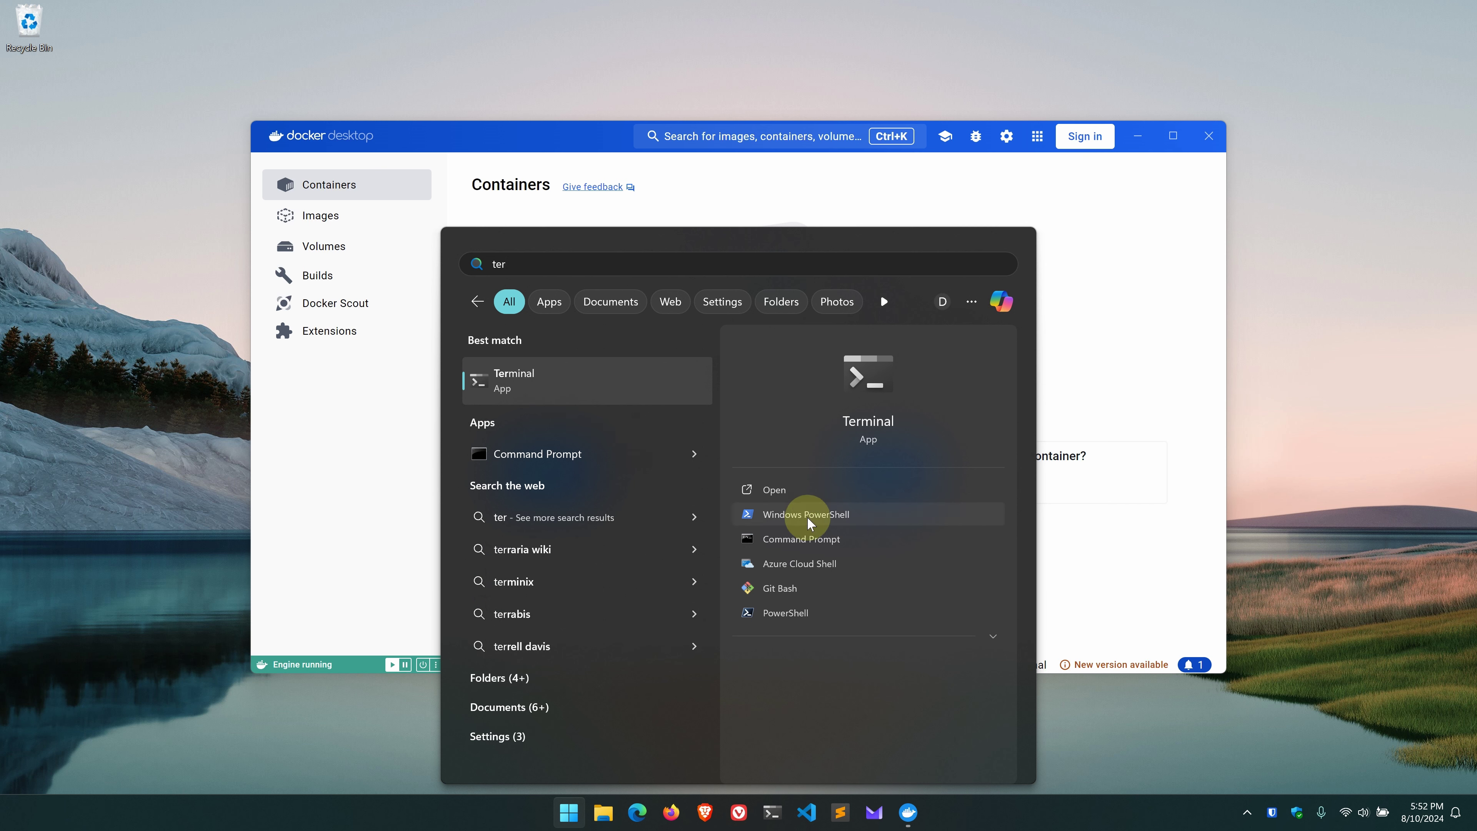
right_click(618, 381)
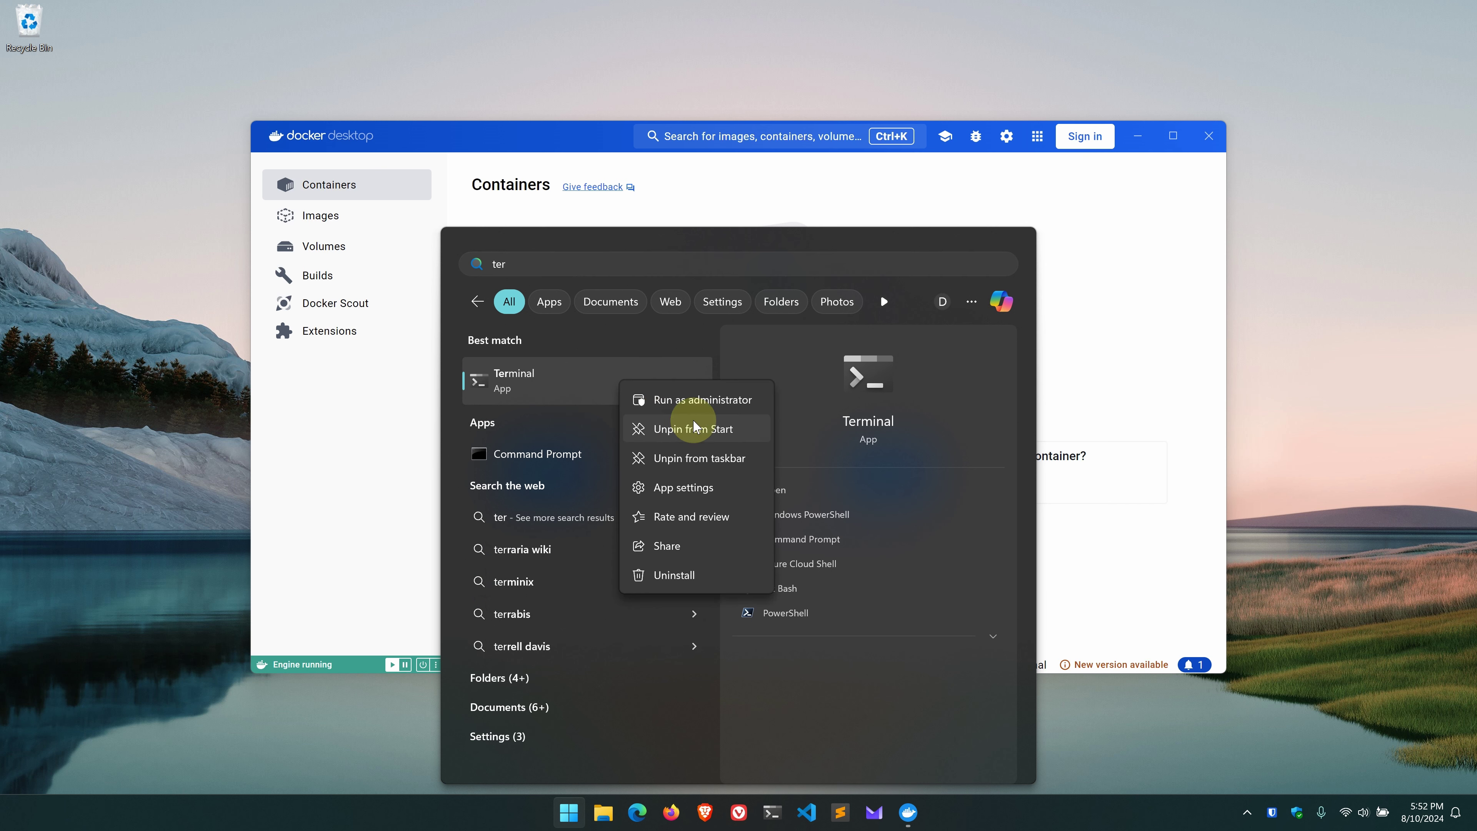
left_click(702, 399)
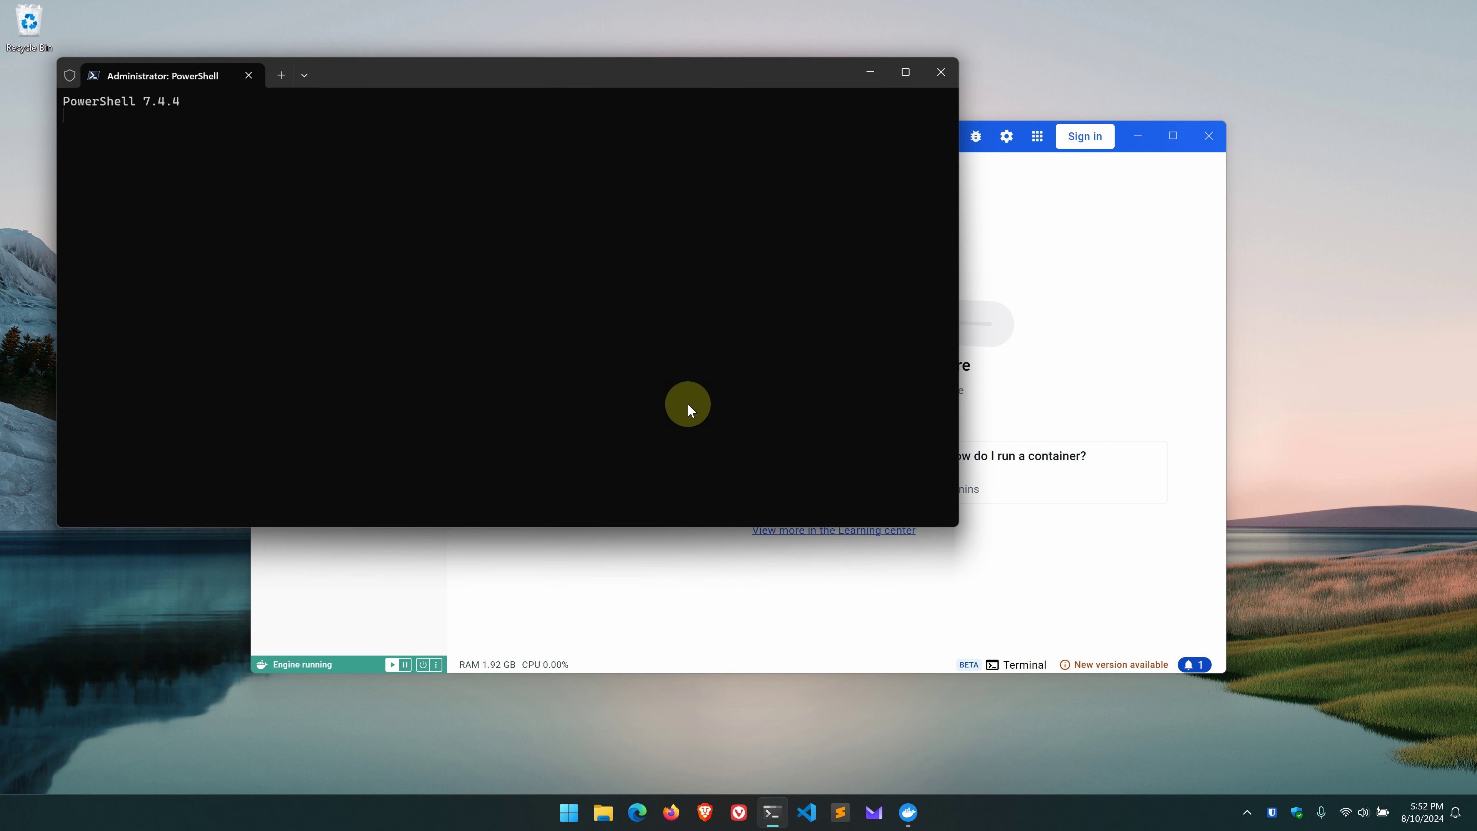
left_click(892, 74)
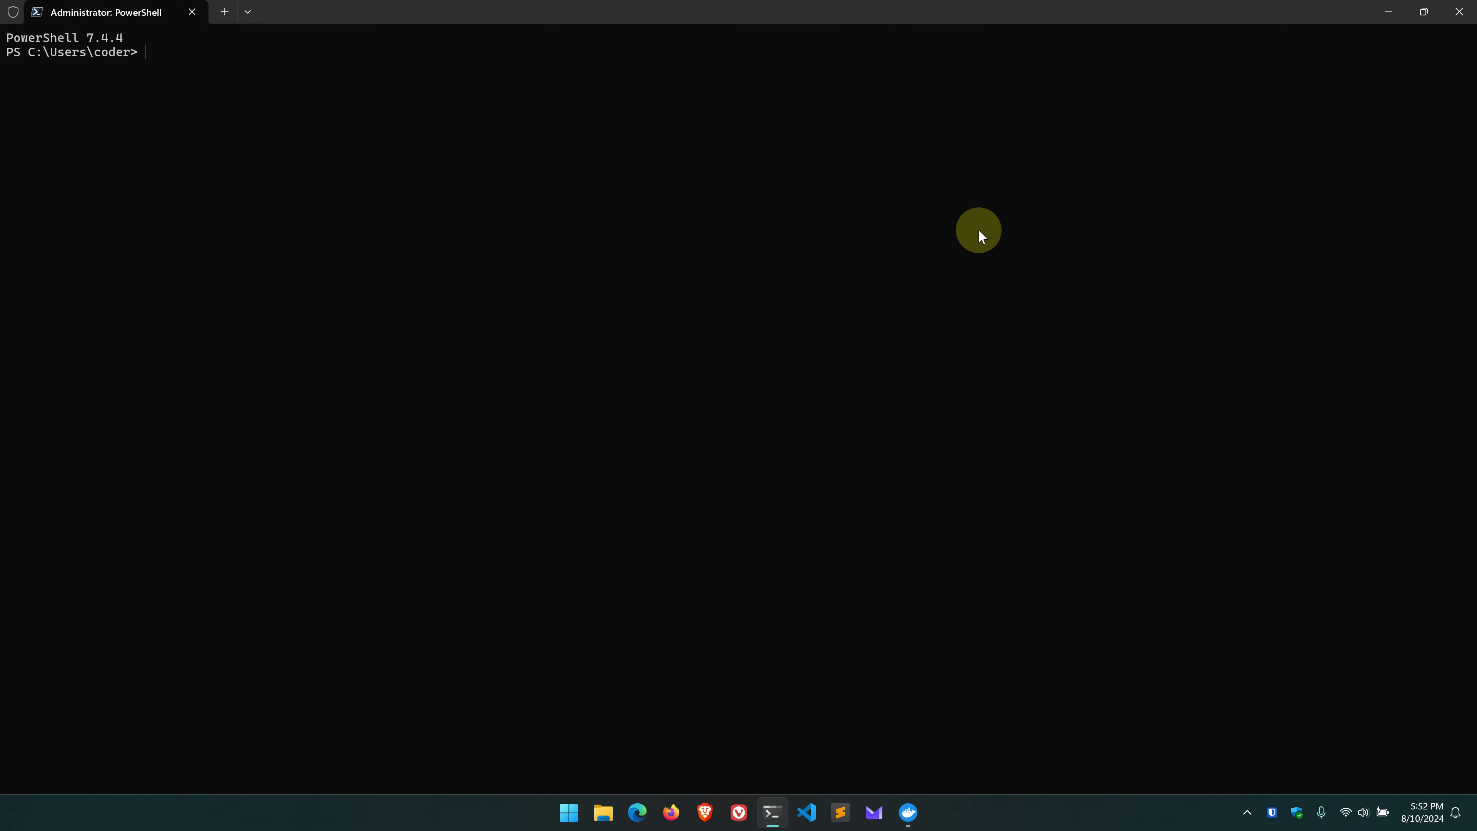
- List the running containers with "docker ps" and all containers with "docker ps -a"
type("docker ps")
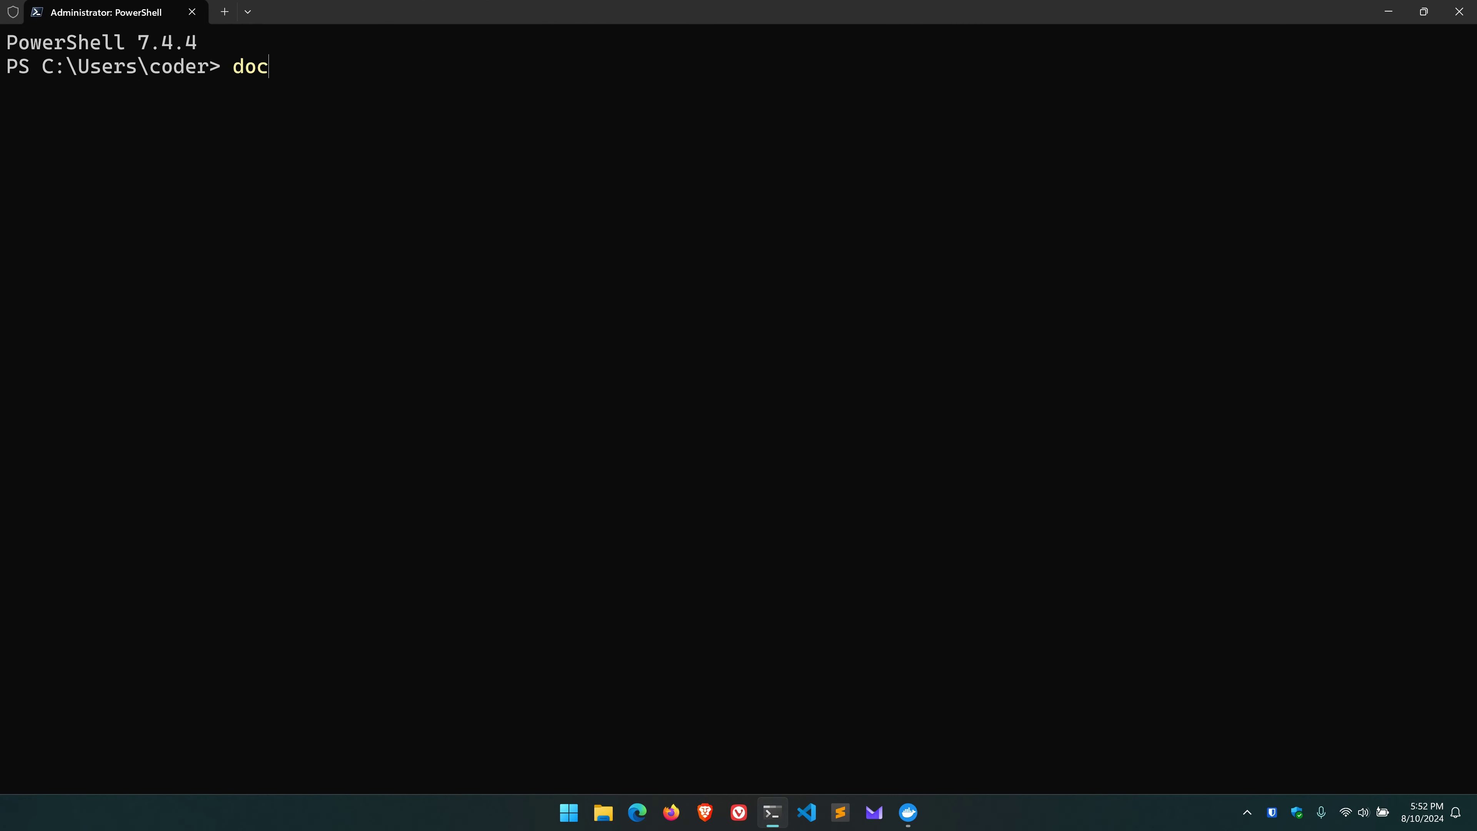
key("Return")
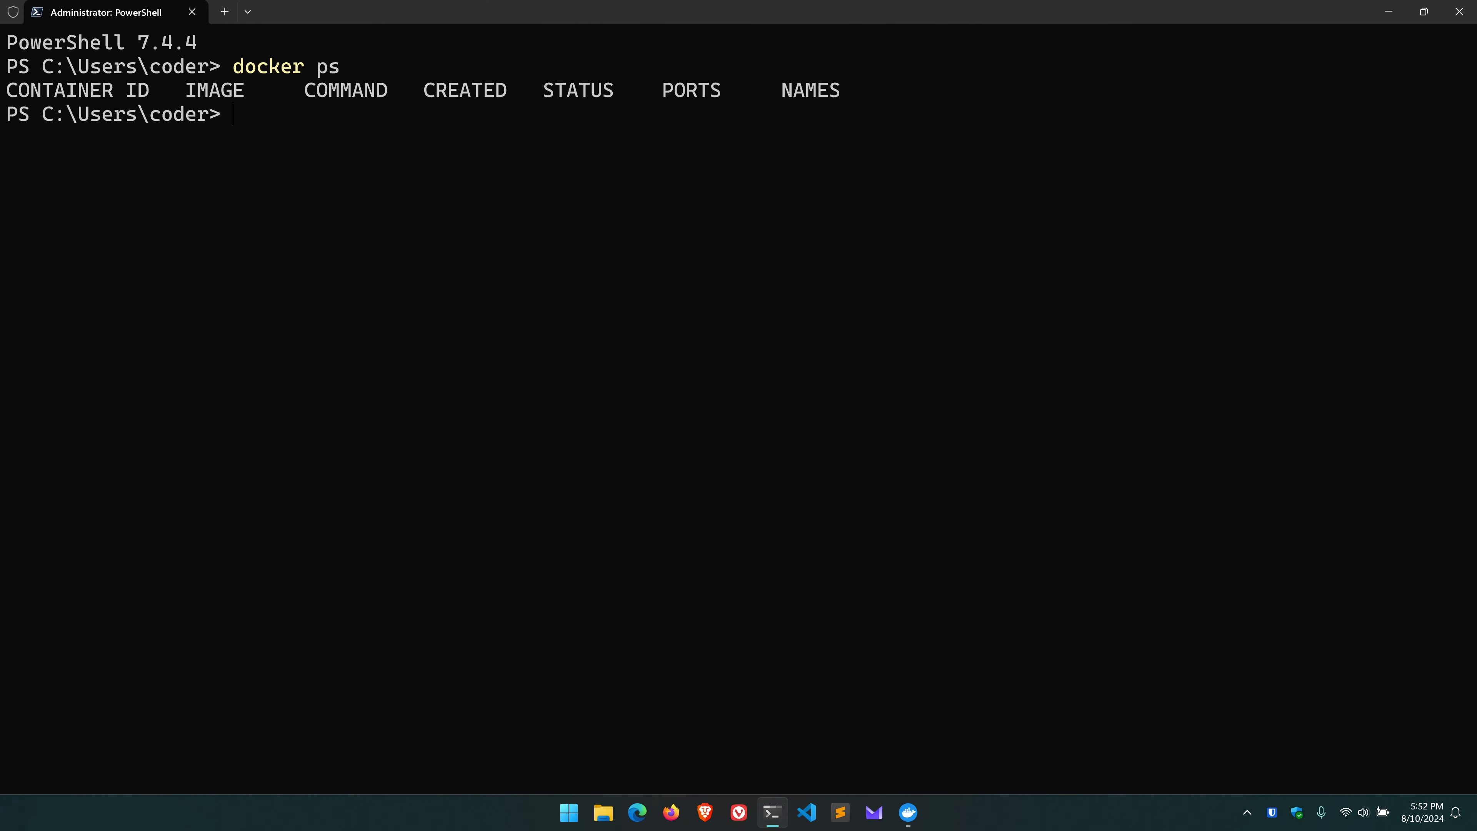
key("Up")
type("-a")
key("Return")
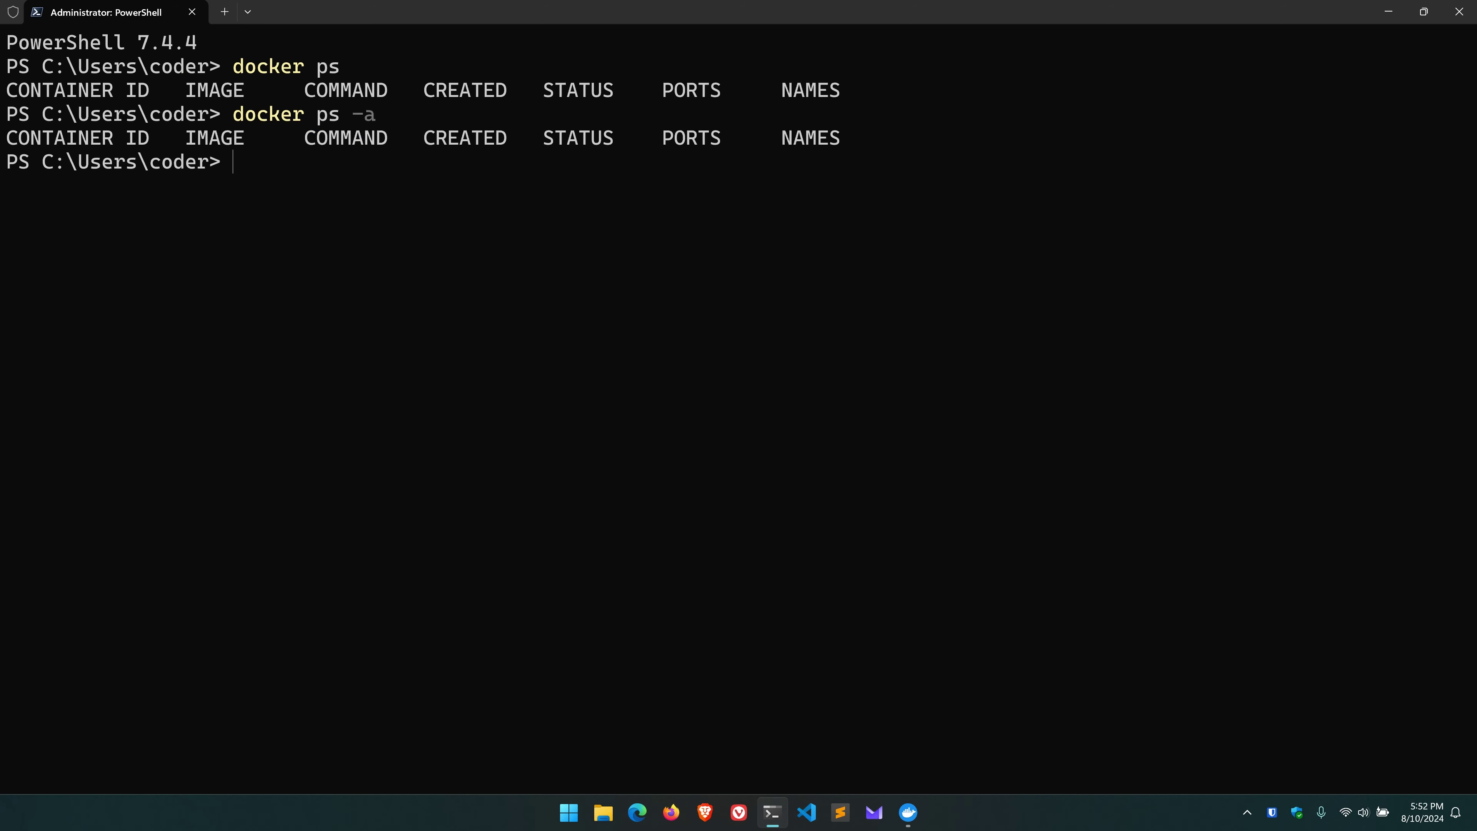
- Run the test container with "docker run hello-world"
type("docker run hello-w")
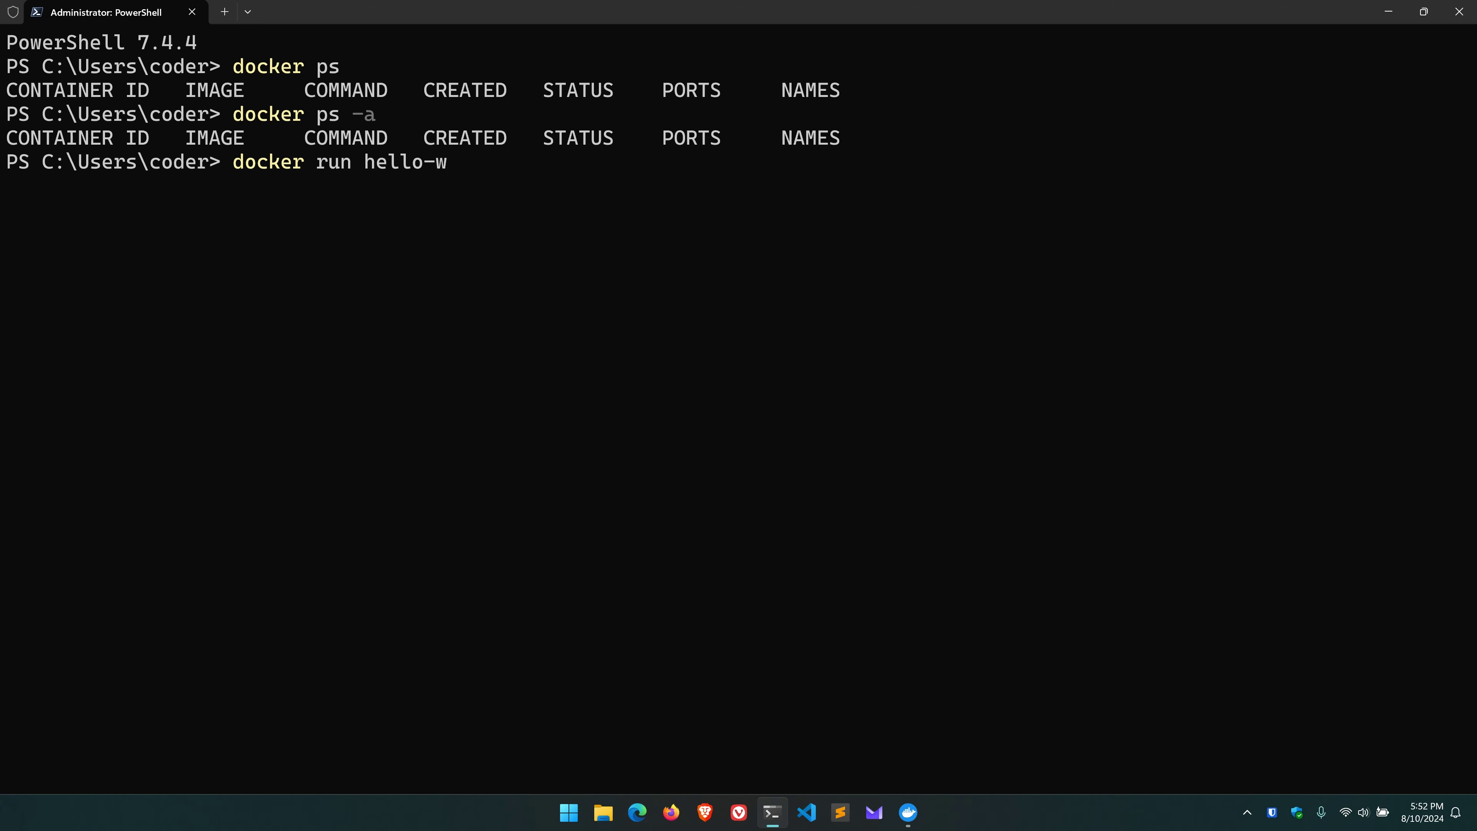
type("orld")
key("Return")
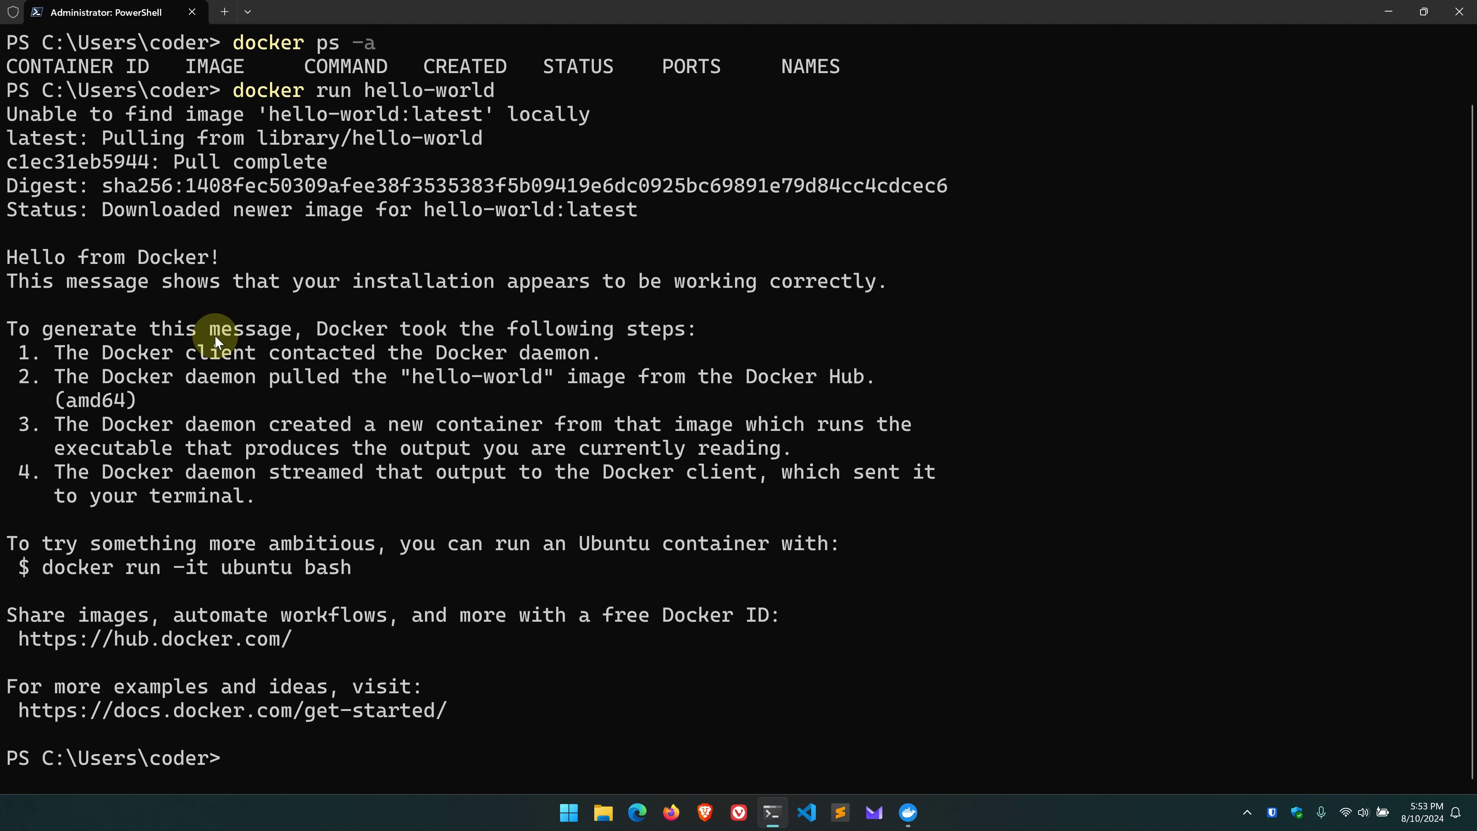
- Switch to Docker Desktop and check the hello-world entries on the Containers and Images pages, also viewing Volumes
left_click(909, 815)
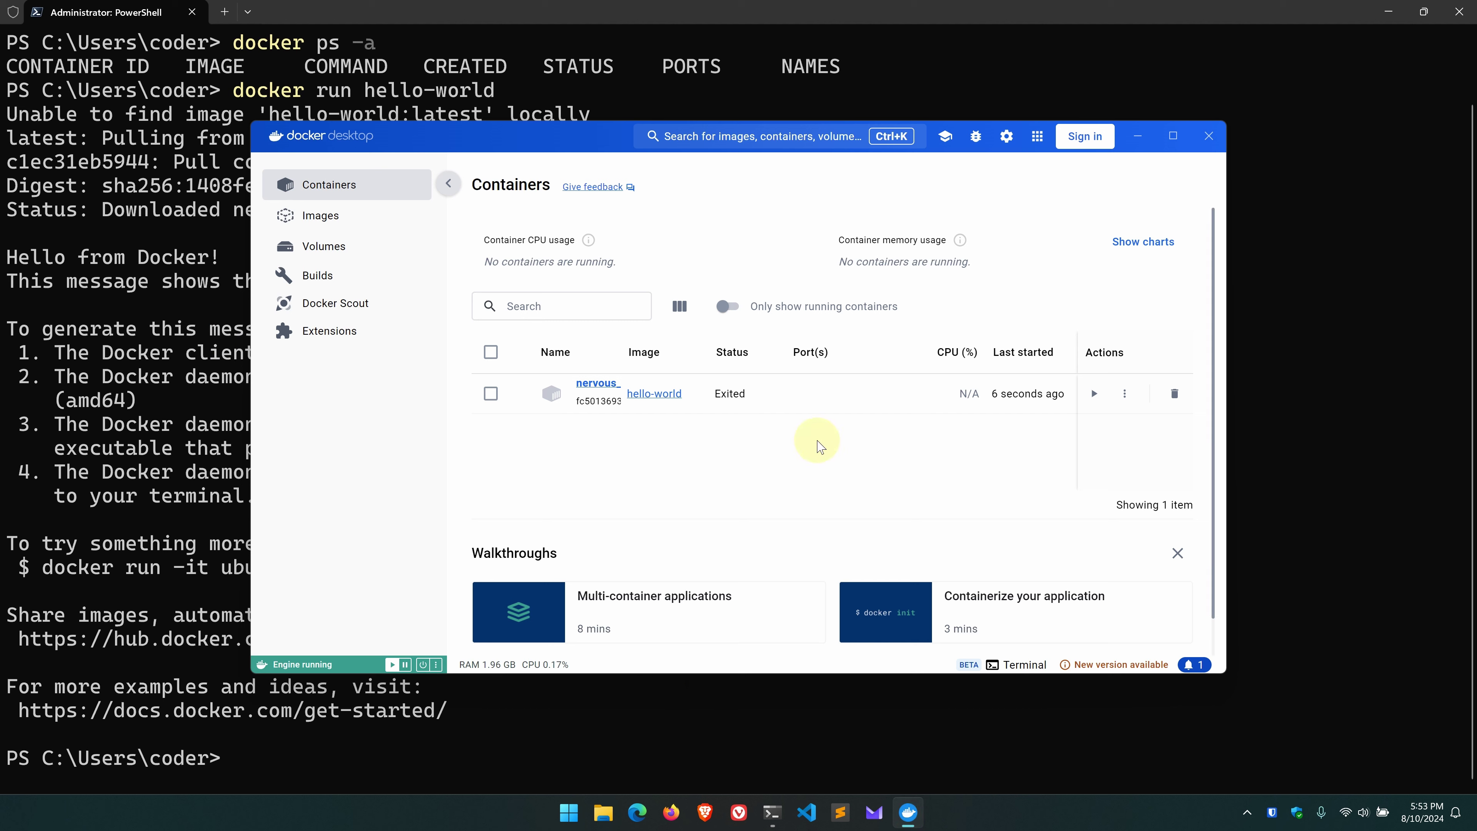
left_click(320, 215)
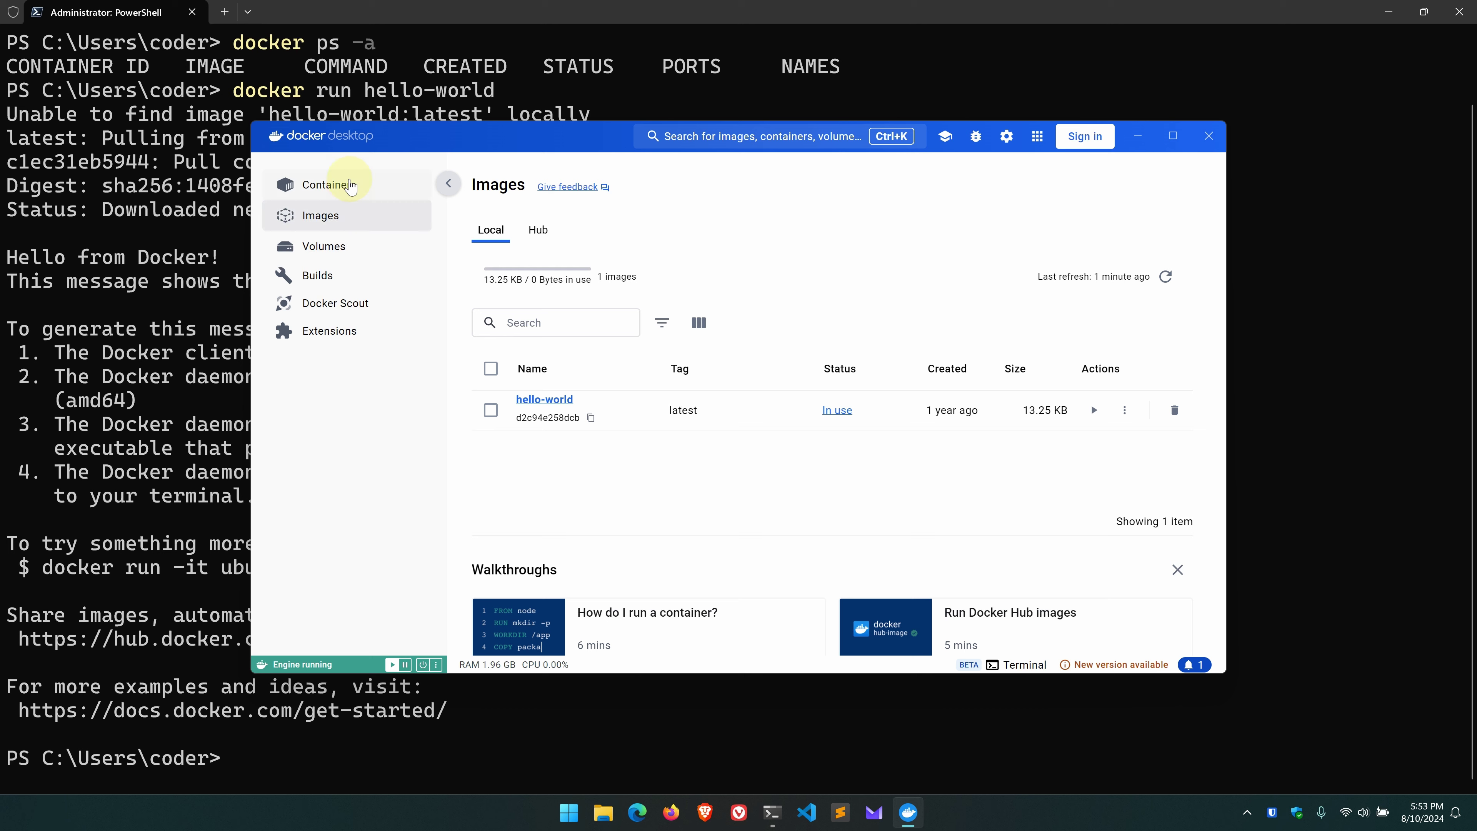
left_click(343, 184)
left_click(336, 245)
left_click(349, 214)
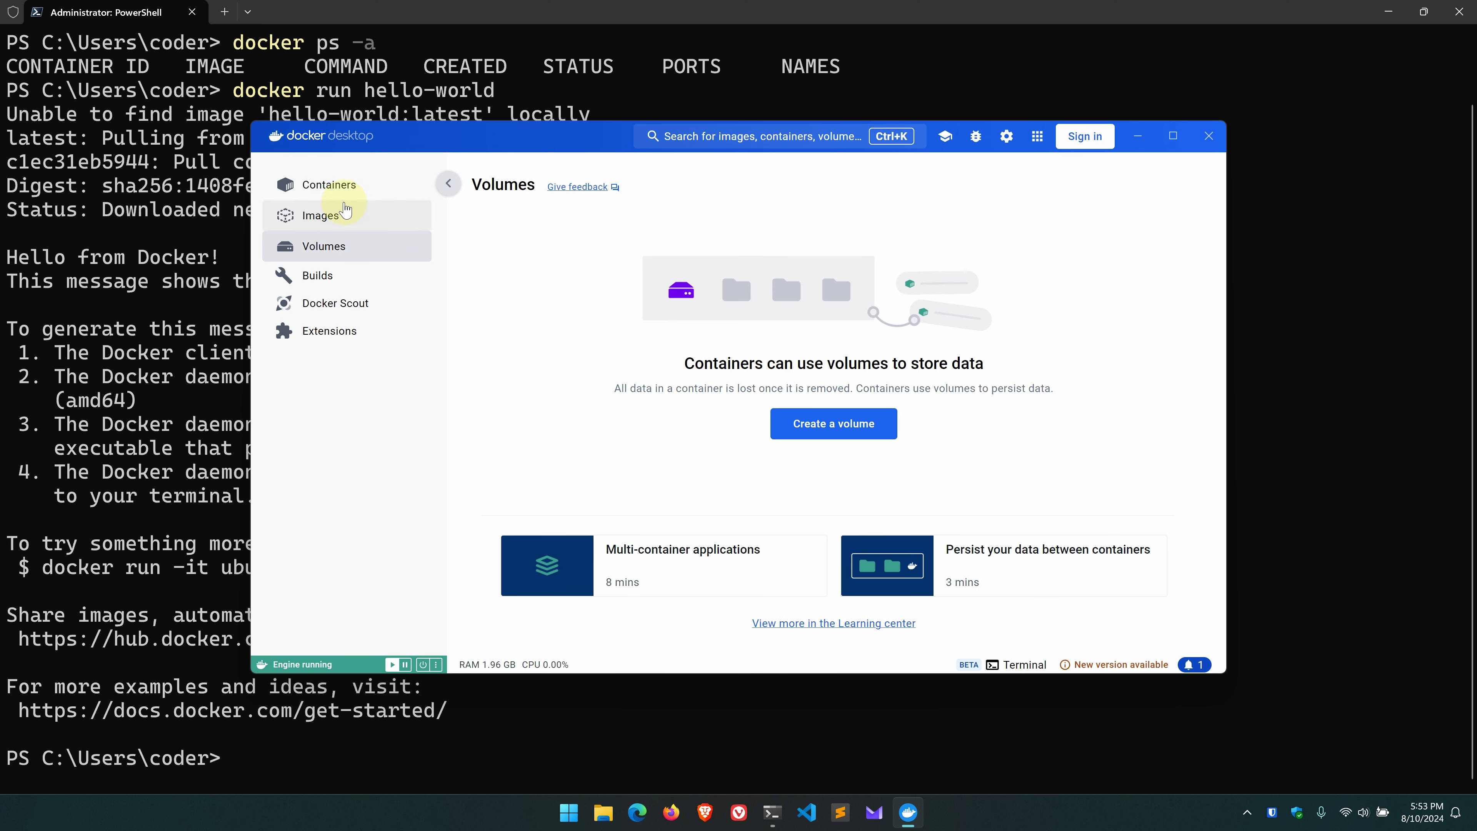